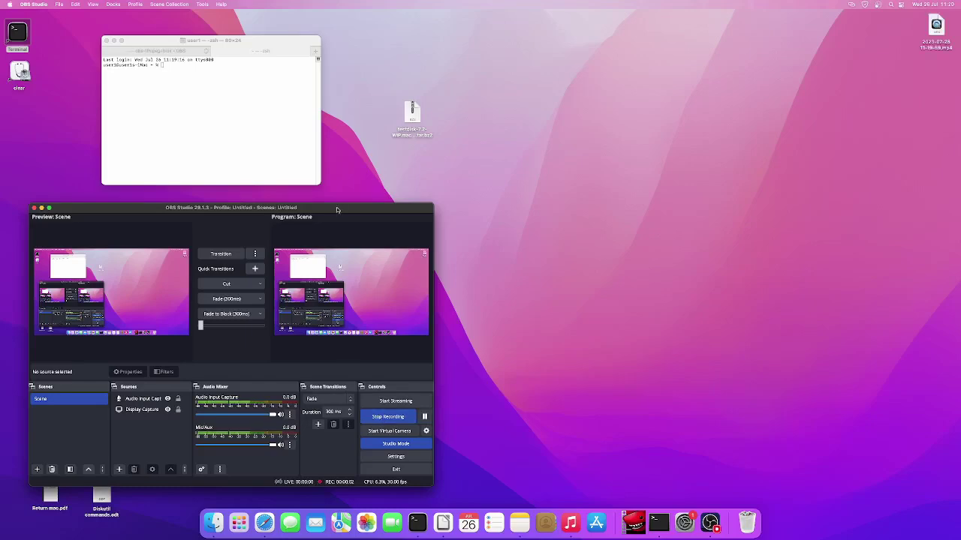
# Extract the testdisk-7.2-WIP tar.bz2 archive on the desktop, clearing space around it and moving the archive aside.
pyautogui.moveTo(337, 210); pyautogui.dragTo(682, 382)
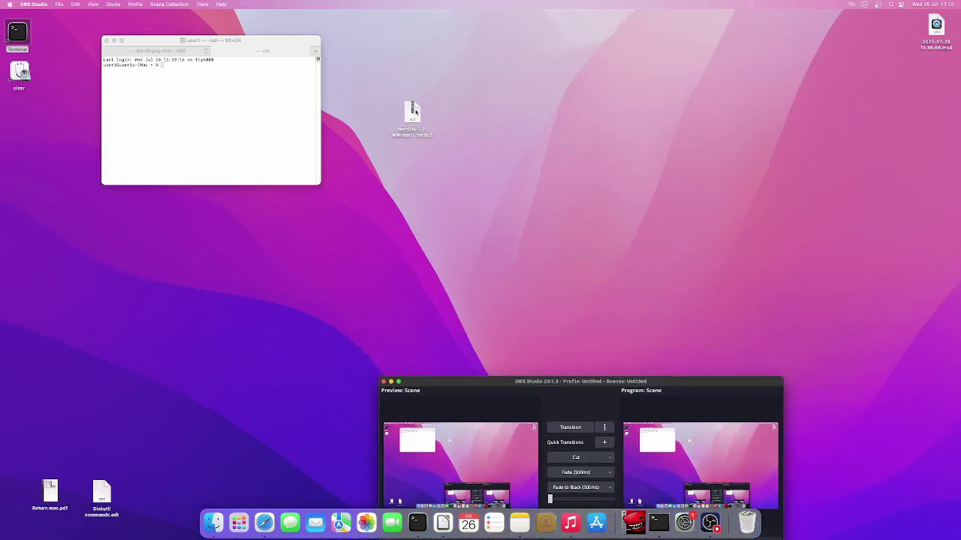
pyautogui.moveTo(412, 113); pyautogui.dragTo(472, 106)
pyautogui.rightClick(474, 109)
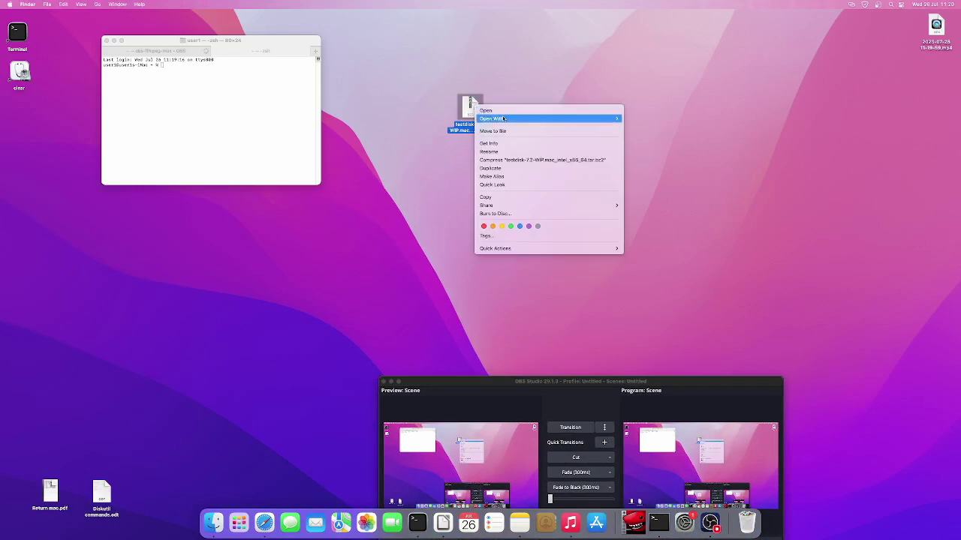
pyautogui.moveTo(540, 119)
pyautogui.click(641, 122)
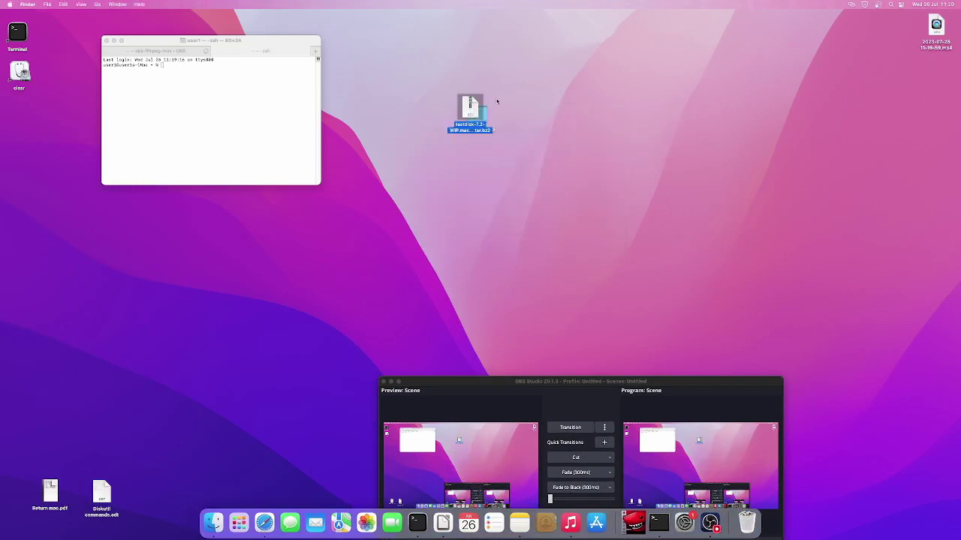
pyautogui.moveTo(467, 102); pyautogui.dragTo(567, 30)
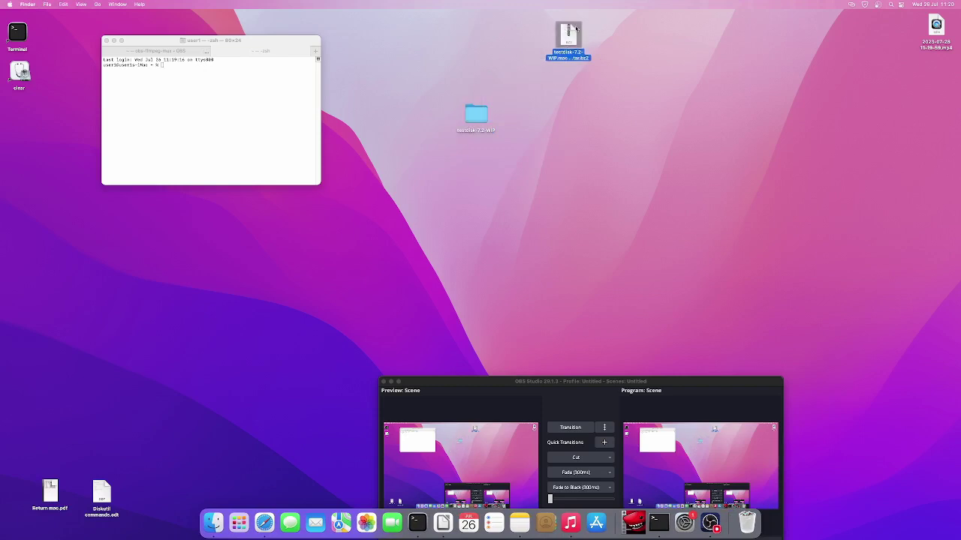
# Open the extracted testdisk-7.2-WIP folder in its own window on the desktop.
pyautogui.click(475, 114)
pyautogui.rightClick(471, 114)
pyautogui.click(487, 118)
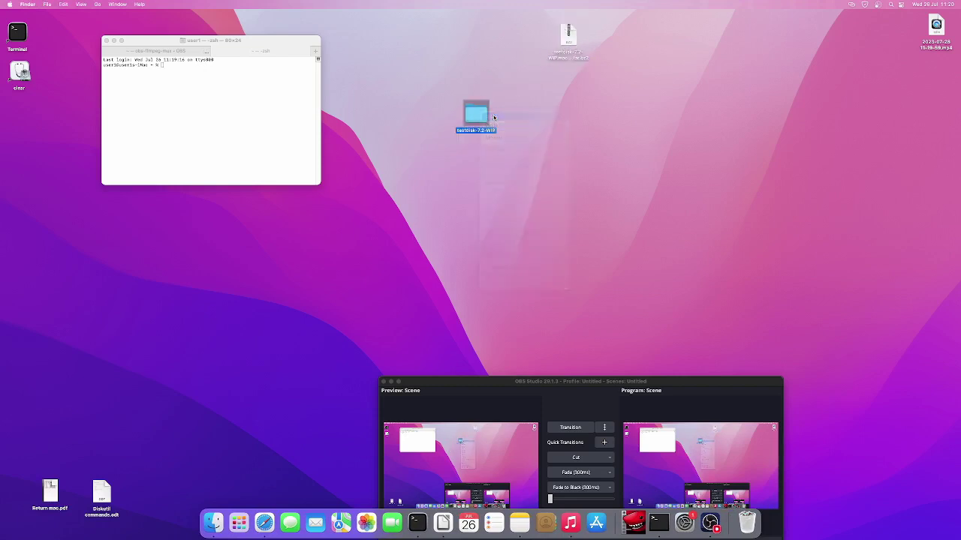
pyautogui.moveTo(488, 103); pyautogui.dragTo(545, 103)
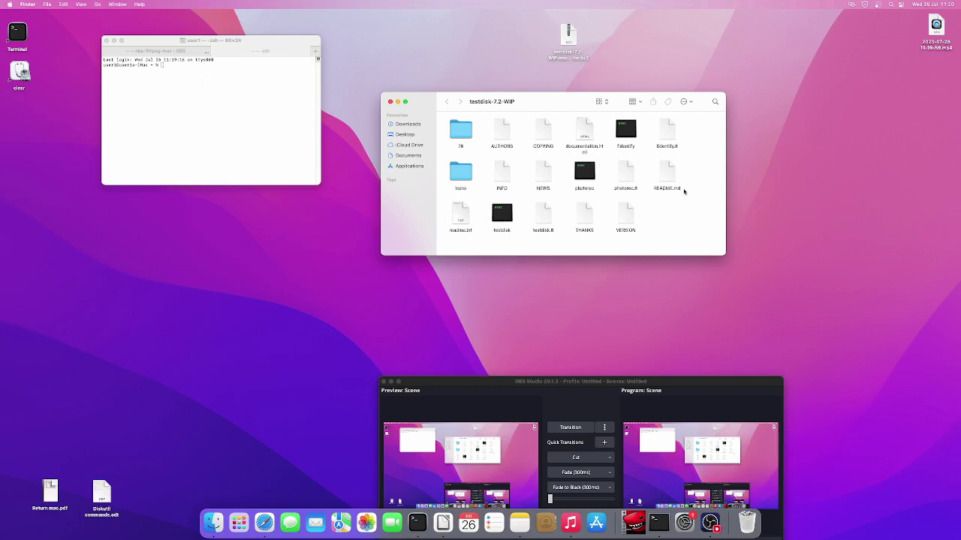
# Run the testdisk executable with sudo in Terminal using its copied path, and enter the account password.
pyautogui.rightClick(501, 215)
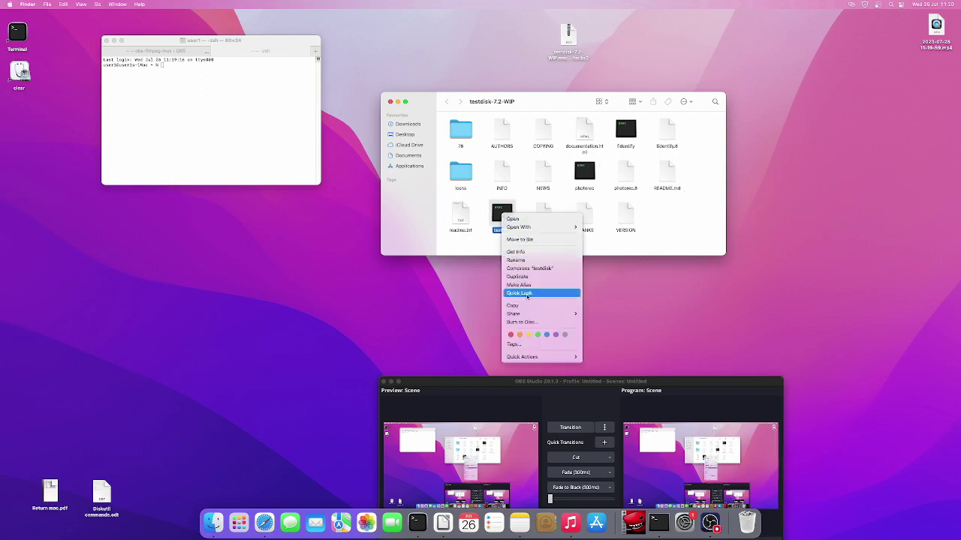
pyautogui.click(522, 307)
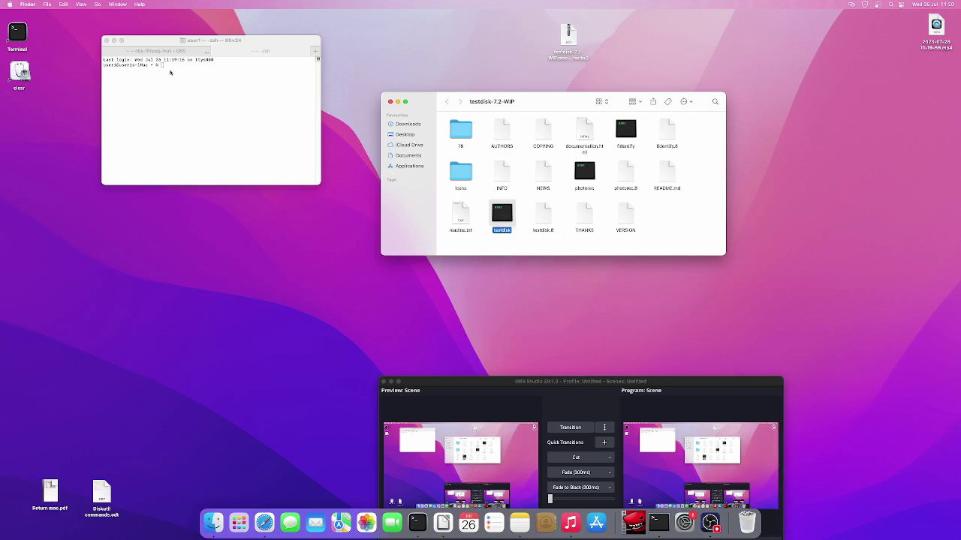
pyautogui.click(166, 73)
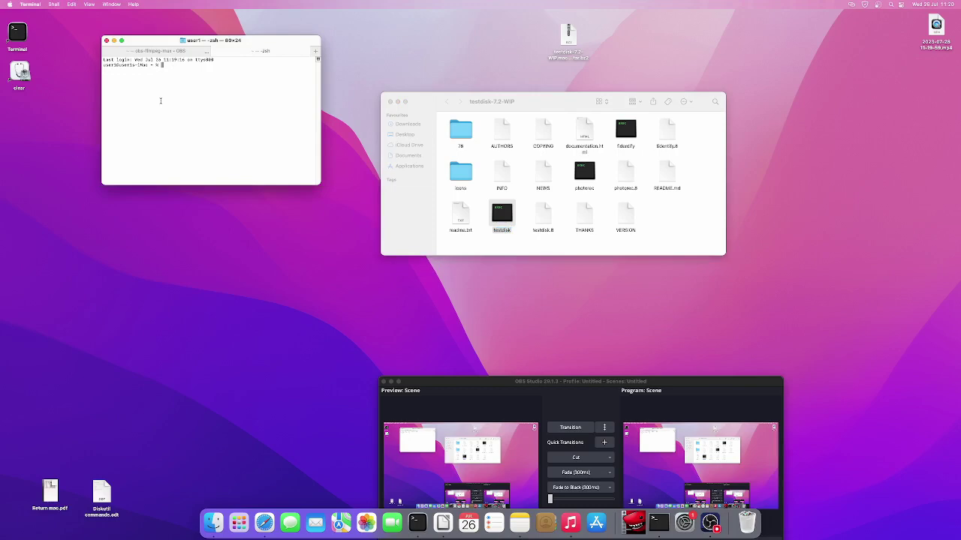
pyautogui.write('sudo')
pyautogui.rightClick(176, 66)
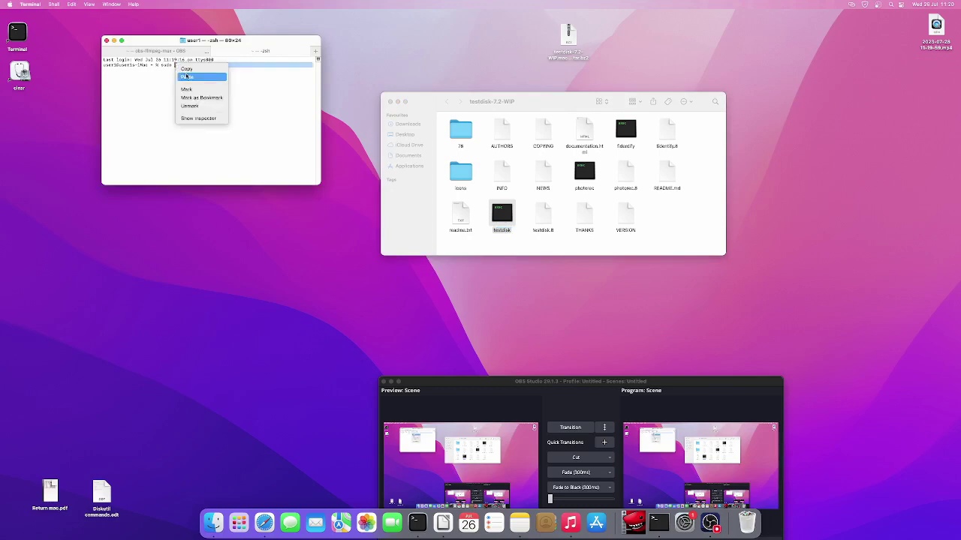
pyautogui.click(186, 77)
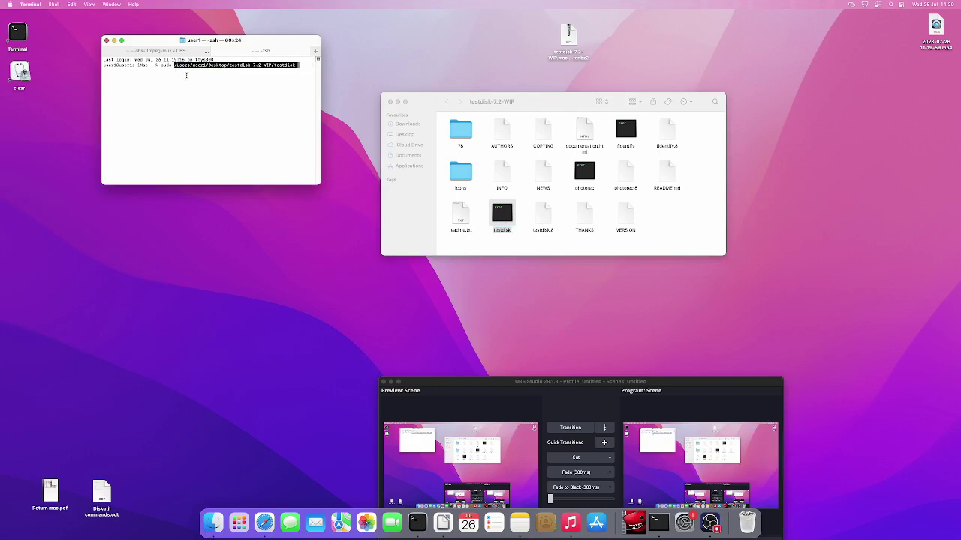
pyautogui.press('Return')
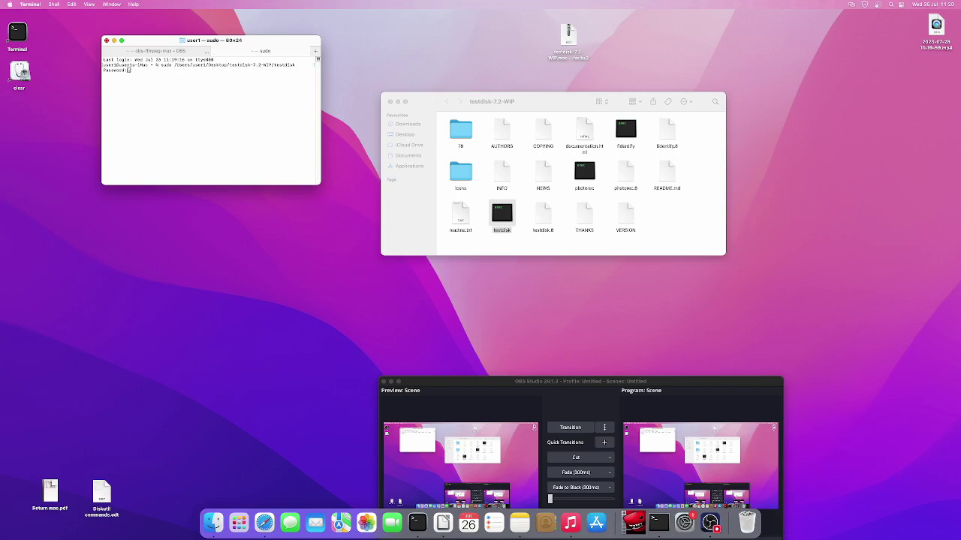
pyautogui.press('Return')
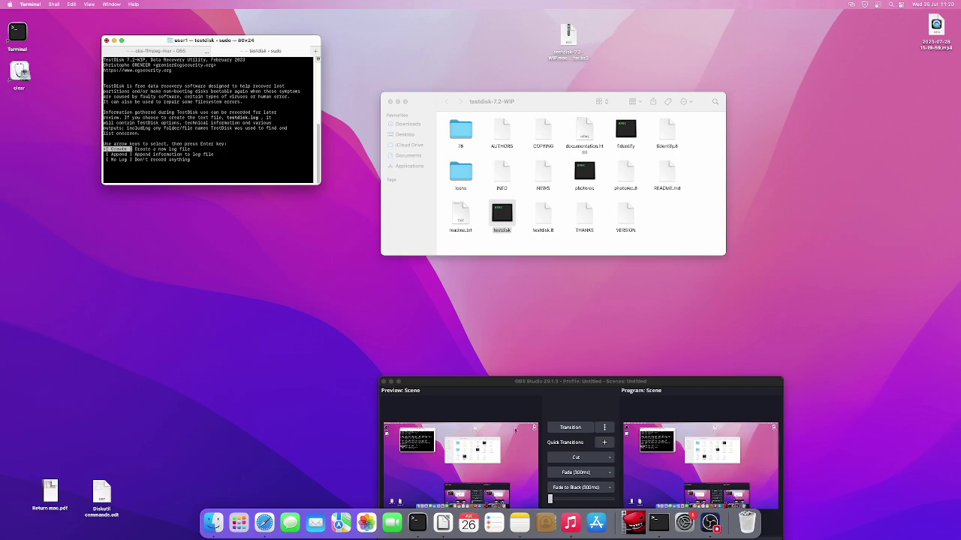
# Move the OBS Studio window out of the way and close the Disk Utility window.
pyautogui.click(546, 396)
pyautogui.moveTo(502, 381); pyautogui.dragTo(540, 109)
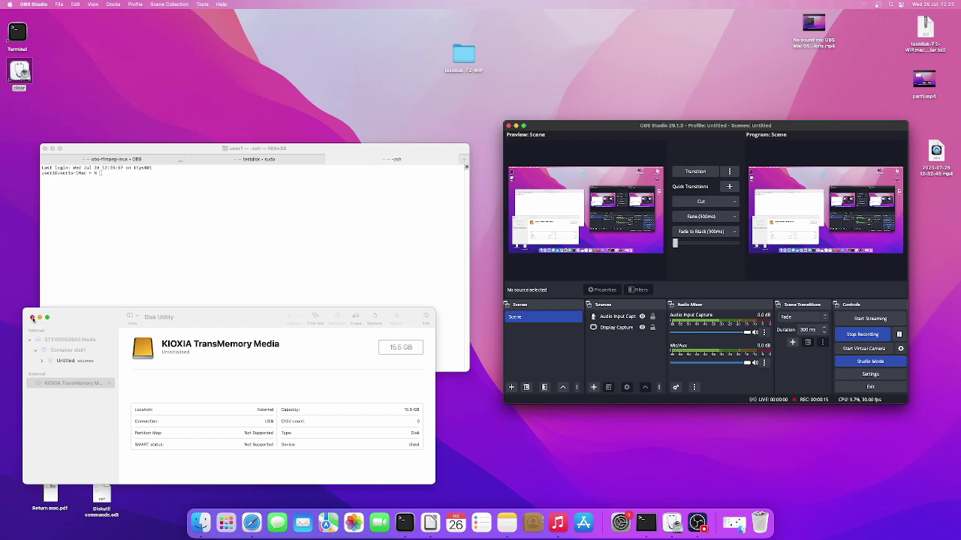
pyautogui.click(33, 318)
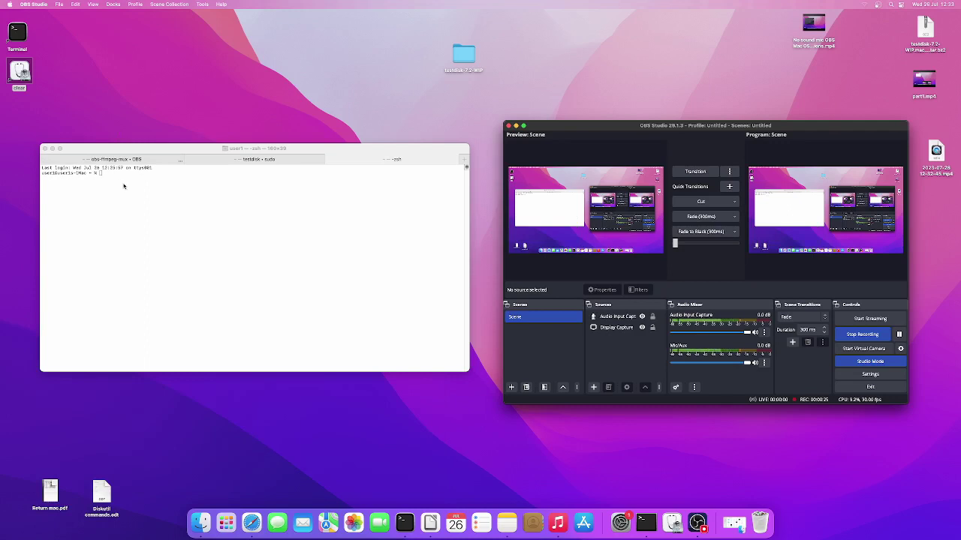
# Begin a disk imaging command in Terminal with sudo dd if=/dev/disk4 as the source.
pyautogui.click(123, 199)
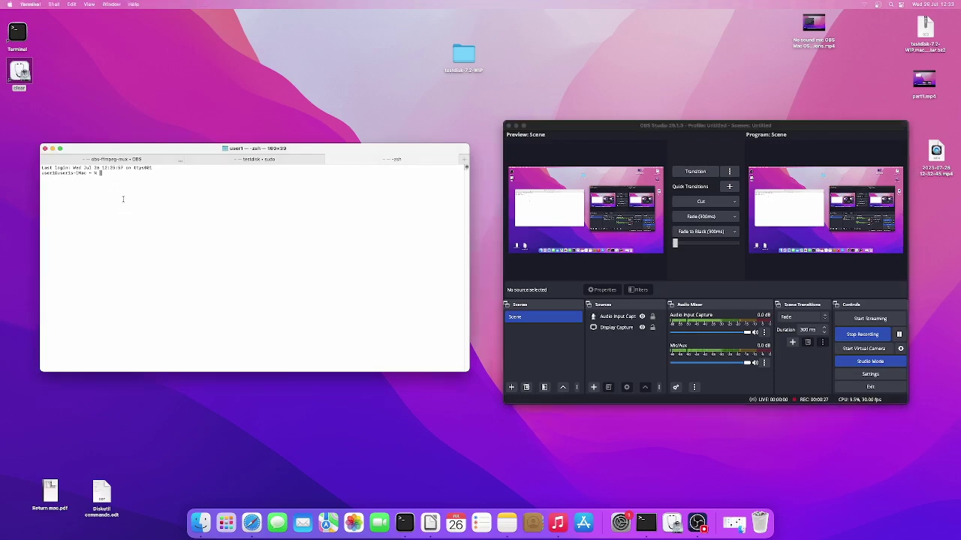
pyautogui.write('sudo dd if=')
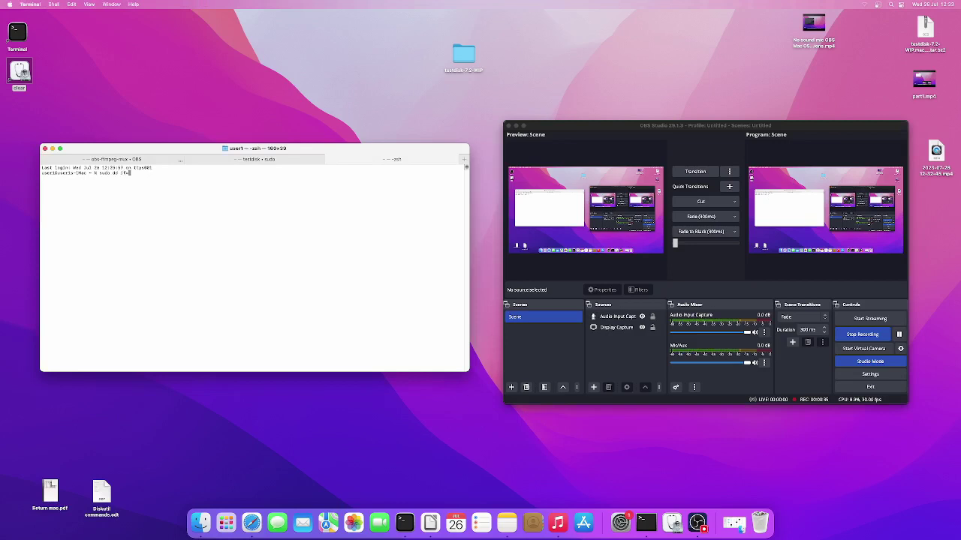
pyautogui.write('/dev/disk4')
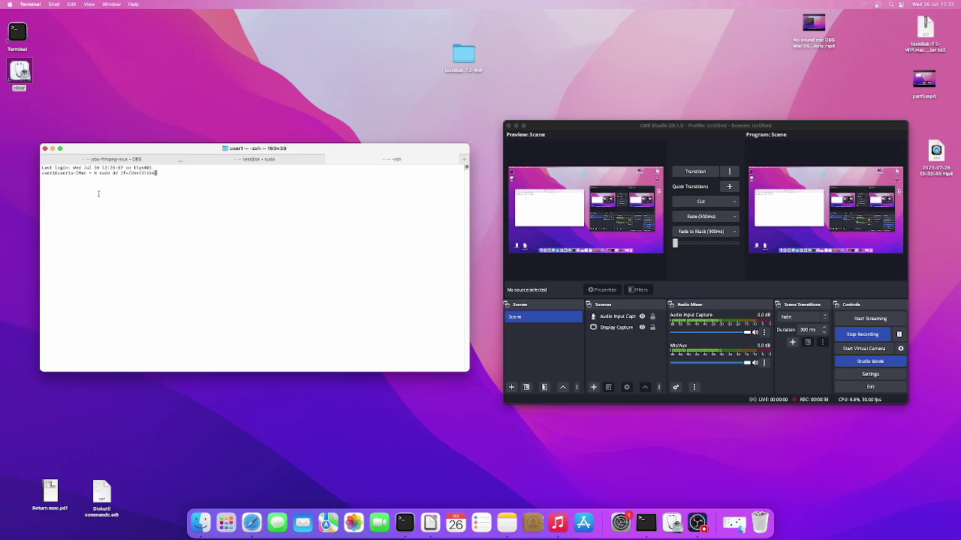
# Check the device identifier of the external KIOXIA TransMemory drive in Disk Utility, then minimise its window.
pyautogui.doubleClick(19, 72)
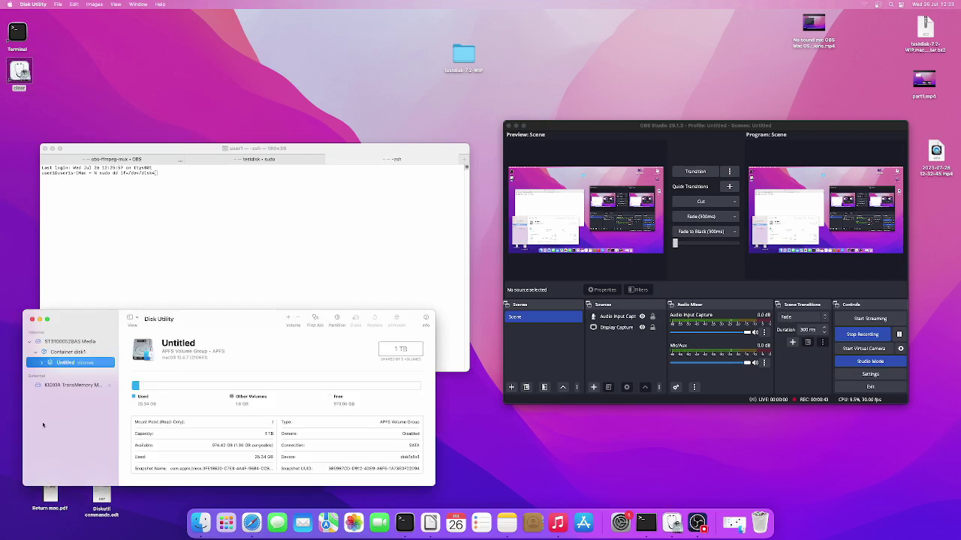
pyautogui.click(64, 386)
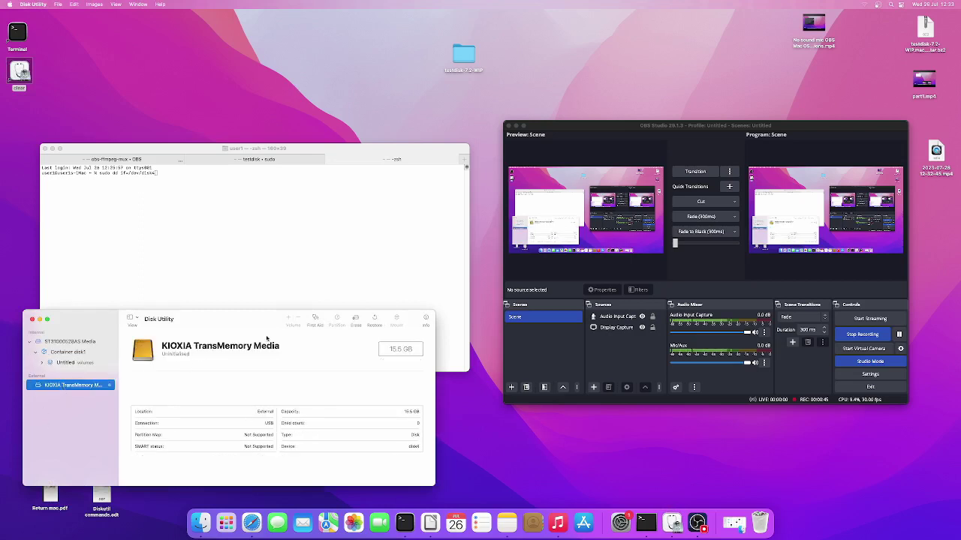
pyautogui.click(39, 319)
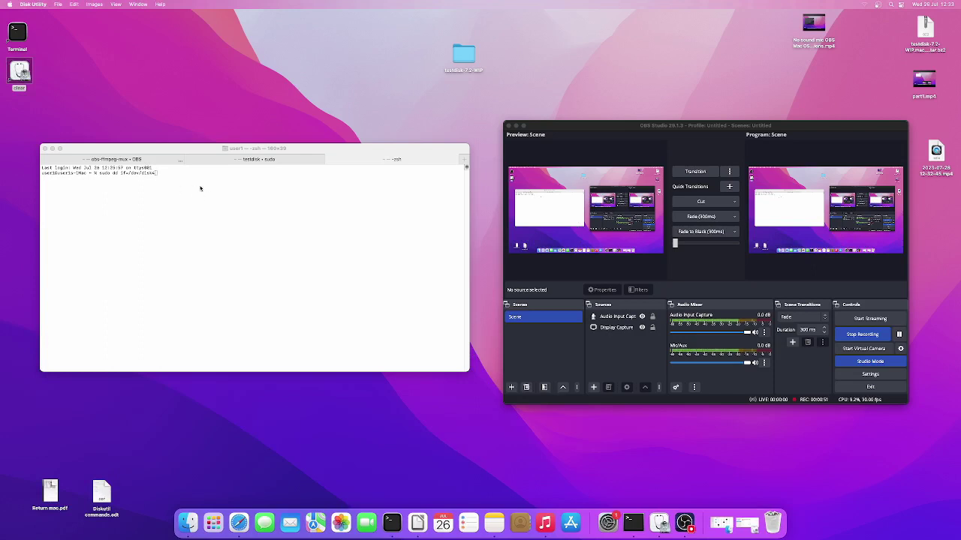
# Add the of= output operand to the dd command, filled with the copied path of the testdisk archive on the desktop.
pyautogui.click(180, 180)
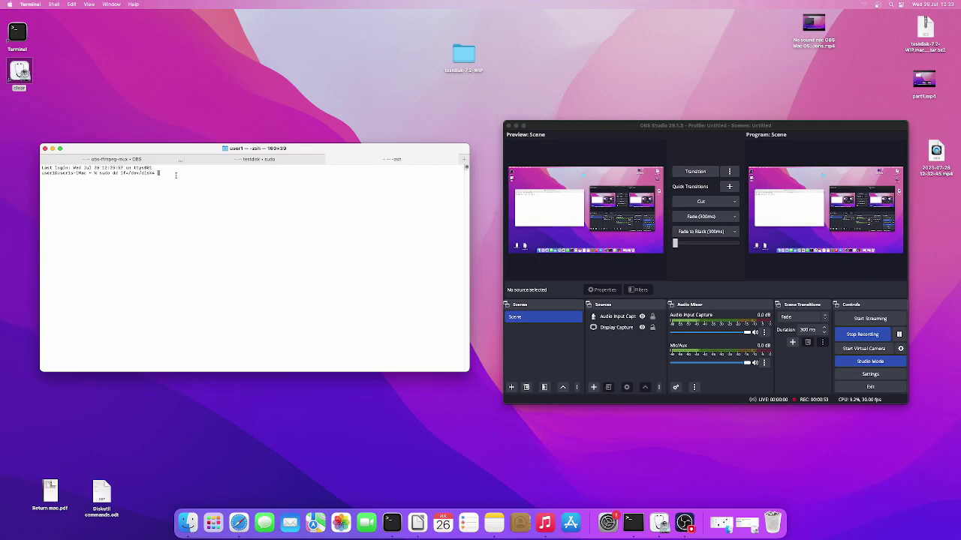
pyautogui.write('of=')
pyautogui.rightClick(931, 31)
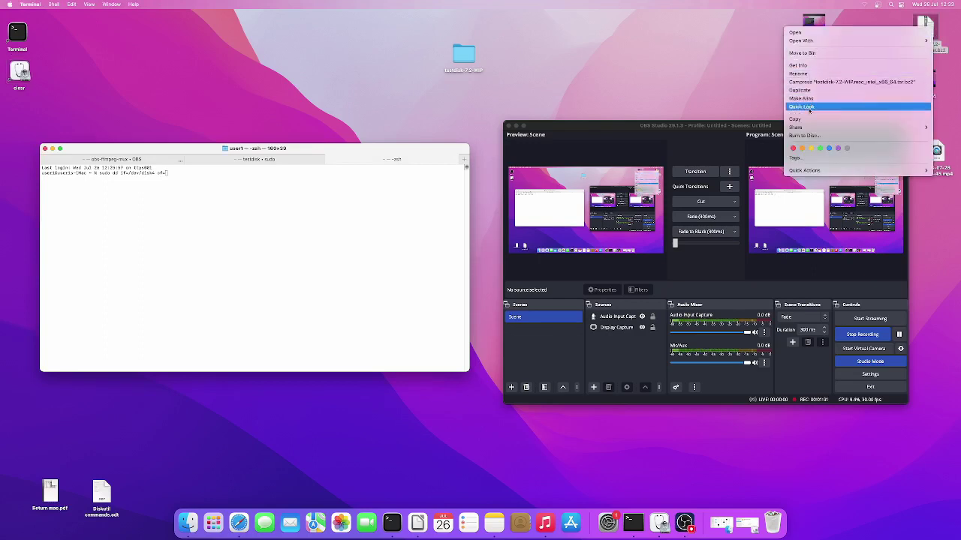
pyautogui.click(805, 119)
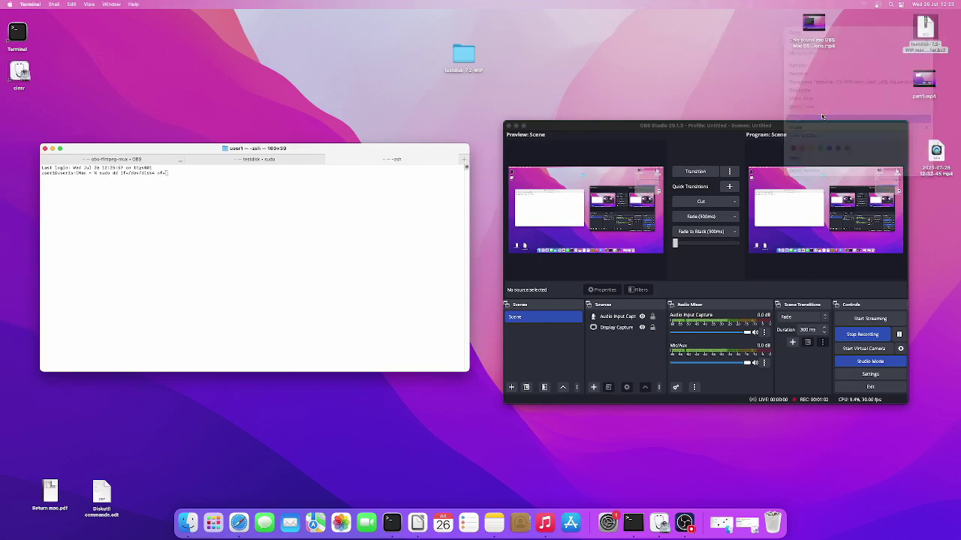
pyautogui.rightClick(168, 173)
pyautogui.click(182, 186)
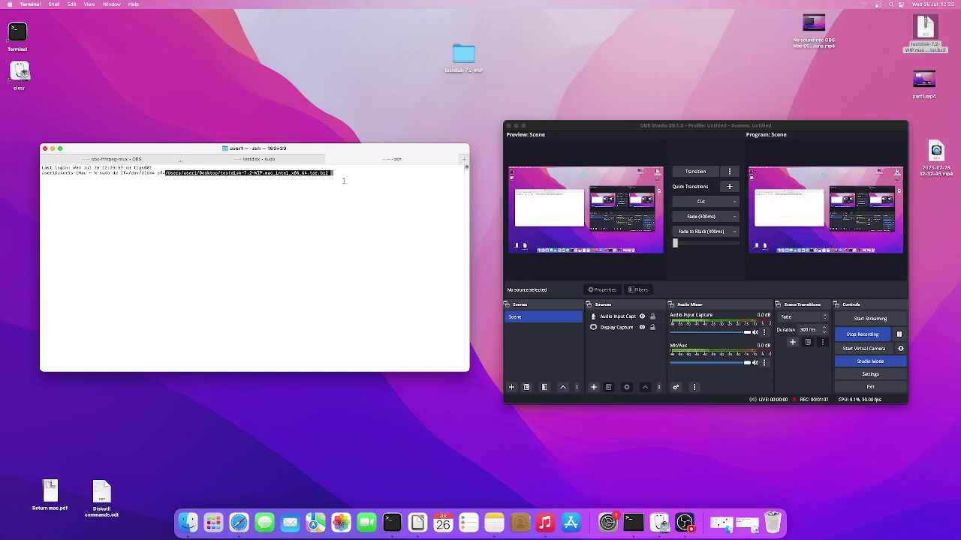
# Replace the archive's file name in the output path with testimage.dd and add the block size bs=1M.
pyautogui.press('BackSpace')
pyautogui.press('BackSpace')
pyautogui.press('BackSpace')
pyautogui.press('BackSpace')
pyautogui.press('BackSpace')
pyautogui.press('BackSpace')
pyautogui.press('BackSpace')
pyautogui.press('BackSpace')
pyautogui.press('BackSpace')
pyautogui.press('BackSpace')
pyautogui.press('BackSpace')
pyautogui.press('BackSpace')
pyautogui.press('BackSpace')
pyautogui.press('BackSpace')
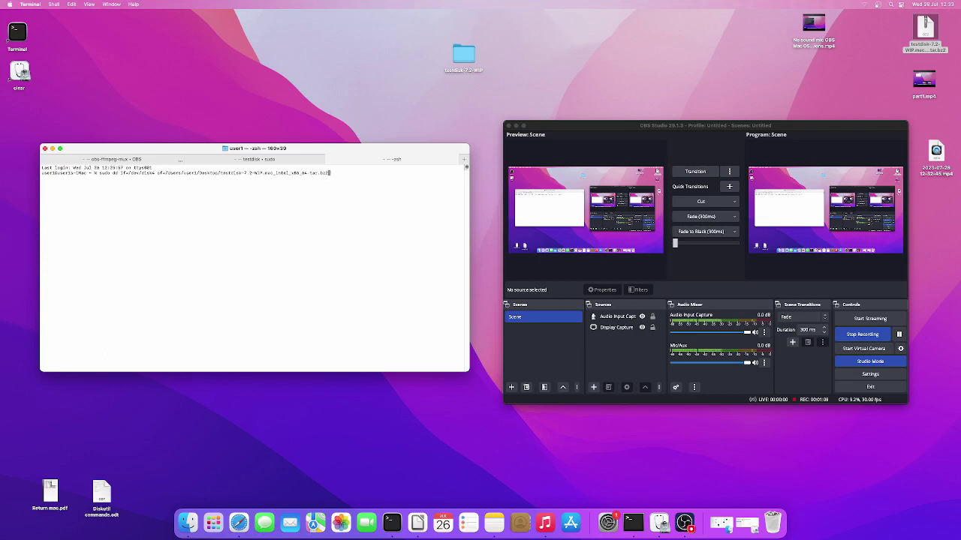
pyautogui.press('BackSpace')
pyautogui.press('BackSpace')
pyautogui.press('BackSpace')
pyautogui.press('BackSpace')
pyautogui.press('BackSpace')
pyautogui.press('BackSpace')
pyautogui.press('BackSpace')
pyautogui.press('BackSpace')
pyautogui.press('BackSpace')
pyautogui.press('BackSpace')
pyautogui.press('BackSpace')
pyautogui.press('BackSpace')
pyautogui.press('BackSpace')
pyautogui.press('BackSpace')
pyautogui.press('BackSpace')
pyautogui.press('BackSpace')
pyautogui.press('BackSpace')
pyautogui.press('BackSpace')
pyautogui.press('BackSpace')
pyautogui.press('BackSpace')
pyautogui.press('BackSpace')
pyautogui.press('BackSpace')
pyautogui.press('BackSpace')
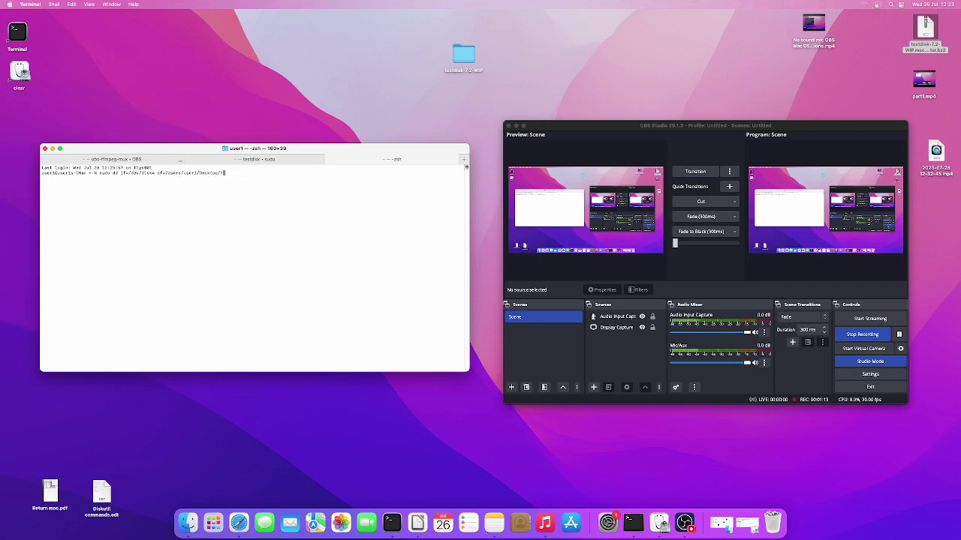
pyautogui.write('stimage.dd')
pyautogui.press('BackSpace')
pyautogui.write('bs=1M')
# Change the dd source to the raw device /dev/rdisk4.
pyautogui.press('Left')
pyautogui.press('Left')
pyautogui.press('Left')
pyautogui.press('Left')
pyautogui.press('Left')
pyautogui.press('Left')
pyautogui.press('Left')
pyautogui.press('Left')
pyautogui.press('Left')
pyautogui.press('Left')
pyautogui.press('Left')
pyautogui.press('Left')
pyautogui.press('Left')
pyautogui.press('Left')
pyautogui.press('Left')
pyautogui.press('Left')
pyautogui.press('Left')
pyautogui.press('Left')
pyautogui.press('Left')
pyautogui.press('Left')
pyautogui.press('Left')
pyautogui.press('Left')
pyautogui.press('Left')
pyautogui.press('Left')
pyautogui.press('Left')
pyautogui.press('Left')
pyautogui.write('r')
# Append progress=status conv=sparse to the dd command, then try to run it with the account password.
pyautogui.press('Right')
pyautogui.press('Right')
pyautogui.press('Right')
pyautogui.press('Right')
pyautogui.press('Right')
pyautogui.press('Right')
pyautogui.press('Right')
pyautogui.press('Right')
pyautogui.press('Right')
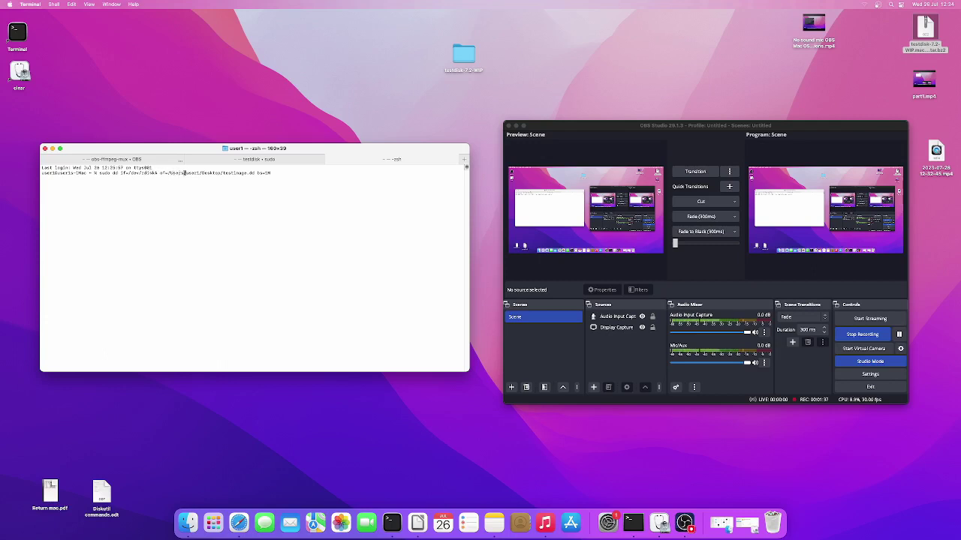
pyautogui.press('Right')
pyautogui.press('Right')
pyautogui.press('Right')
pyautogui.press('Right')
pyautogui.press('Right')
pyautogui.press('Right')
pyautogui.press('Right')
pyautogui.press('Right')
pyautogui.press('Right')
pyautogui.press('Right')
pyautogui.press('Right')
pyautogui.press('Right')
pyautogui.press('Right')
pyautogui.press('Right')
pyautogui.press('Right')
pyautogui.press('Right')
pyautogui.press('Right')
pyautogui.press('Right')
pyautogui.press('Right')
pyautogui.press('Right')
pyautogui.press('Right')
pyautogui.press('Right')
pyautogui.press('Right')
pyautogui.press('Right')
pyautogui.press('Right')
pyautogui.press('Right')
pyautogui.write('progress=status conv=spa')
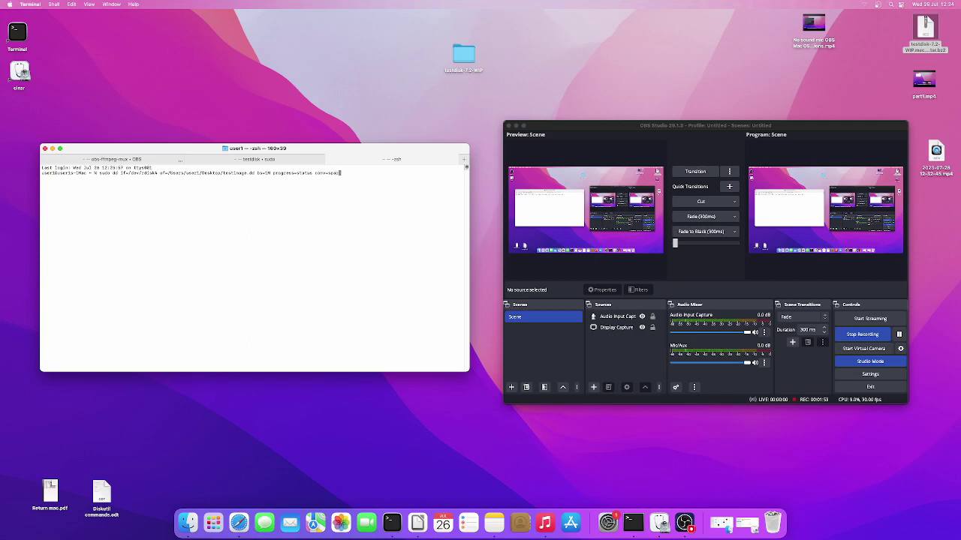
pyautogui.write('rse')
pyautogui.press('Return')
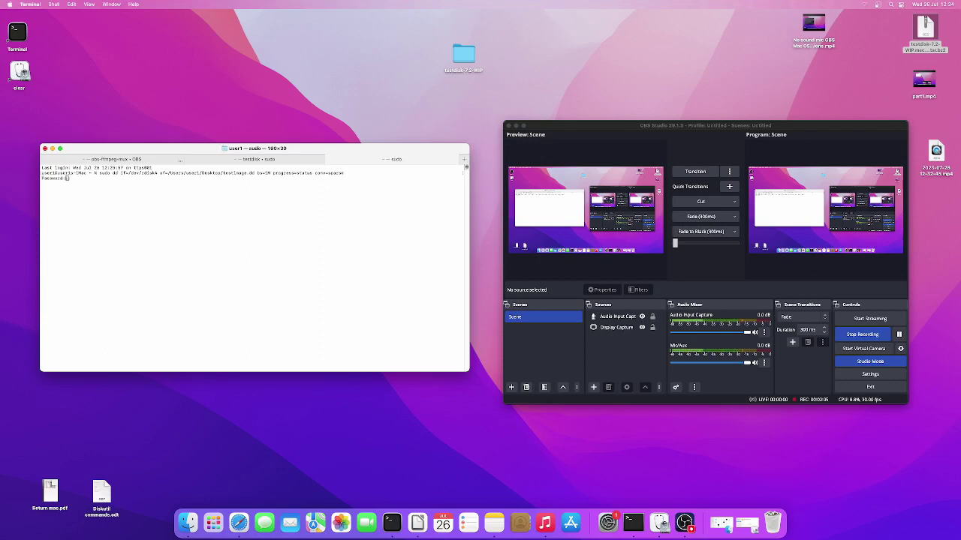
pyautogui.press('Return')
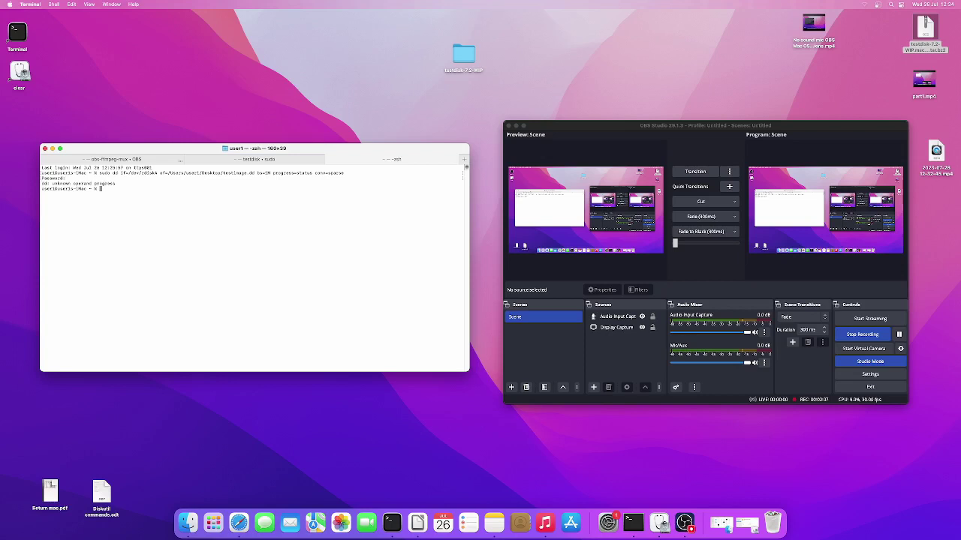
# Recall the dd command, remove the conv=sparse operand and try running it again.
pyautogui.press('Up')
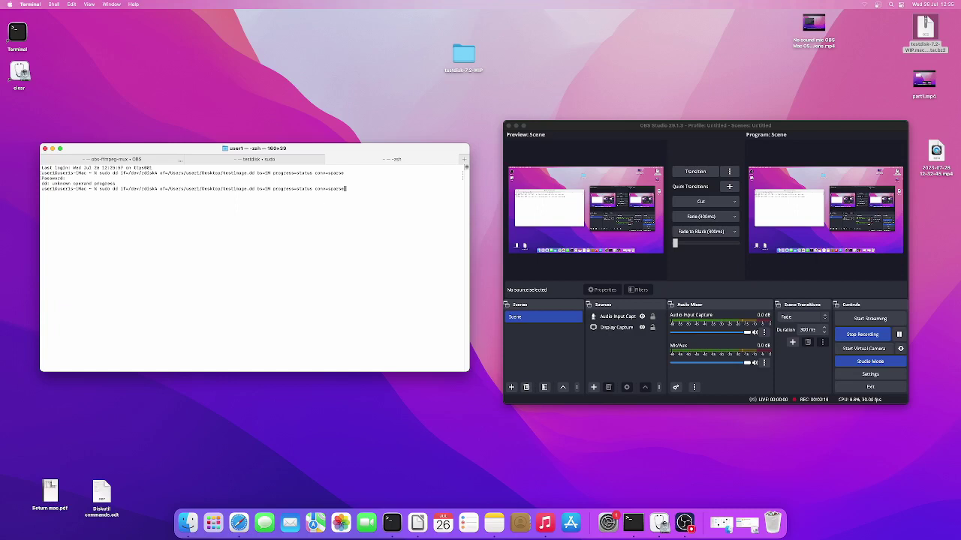
pyautogui.press('BackSpace')
pyautogui.press('BackSpace')
pyautogui.press('BackSpace')
pyautogui.press('BackSpace')
pyautogui.press('BackSpace')
pyautogui.press('BackSpace')
pyautogui.press('BackSpace')
pyautogui.press('BackSpace')
pyautogui.press('BackSpace')
pyautogui.press('BackSpace')
pyautogui.press('BackSpace')
pyautogui.press('BackSpace')
pyautogui.press('Return')
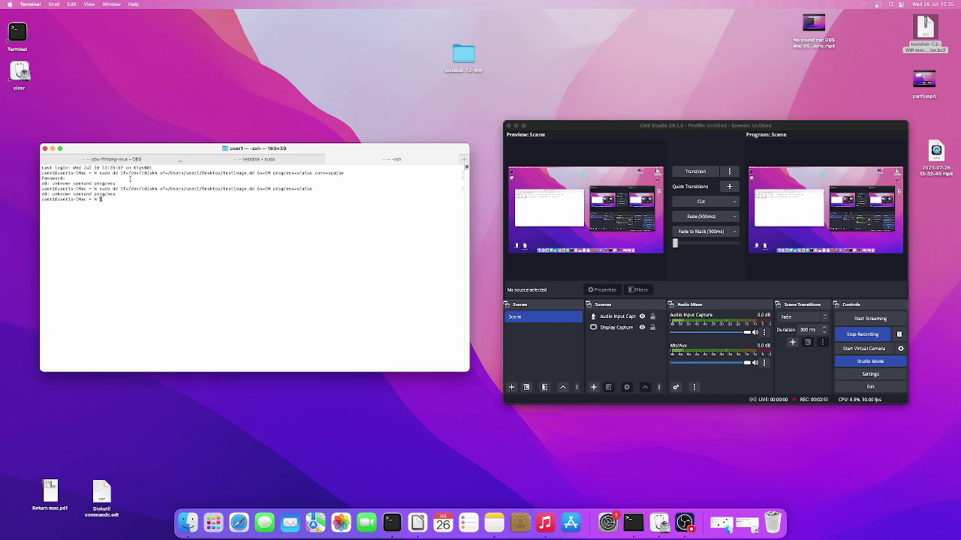
# Recall the dd command, replace its progress=status operand with status-progress and try running it.
pyautogui.press('Up')
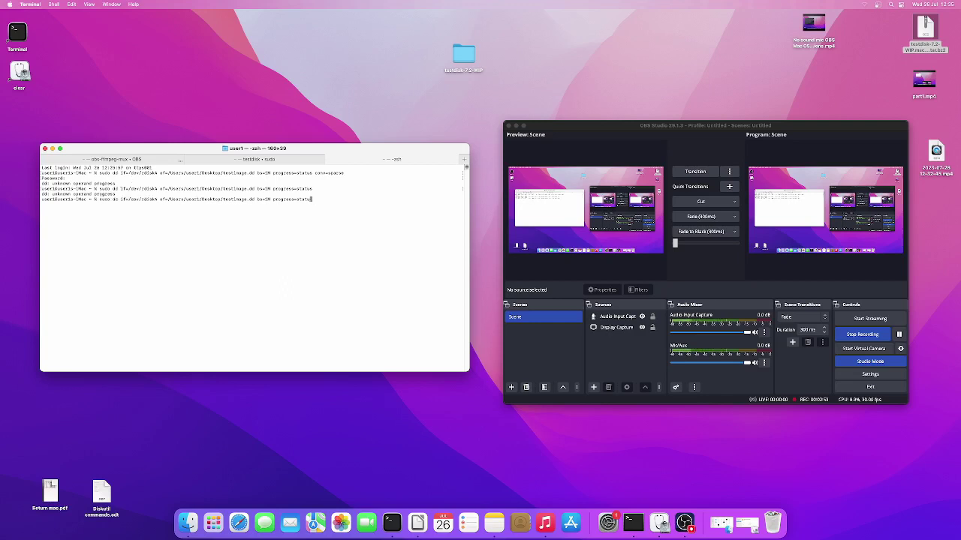
pyautogui.press('BackSpace')
pyautogui.press('BackSpace')
pyautogui.press('BackSpace')
pyautogui.press('BackSpace')
pyautogui.press('BackSpace')
pyautogui.press('BackSpace')
pyautogui.press('BackSpace')
pyautogui.press('BackSpace')
pyautogui.press('BackSpace')
pyautogui.press('BackSpace')
pyautogui.press('BackSpace')
pyautogui.press('BackSpace')
pyautogui.press('BackSpace')
pyautogui.press('BackSpace')
pyautogui.press('BackSpace')
pyautogui.press('BackSpace')
pyautogui.write('status=progress')
pyautogui.press('Return')
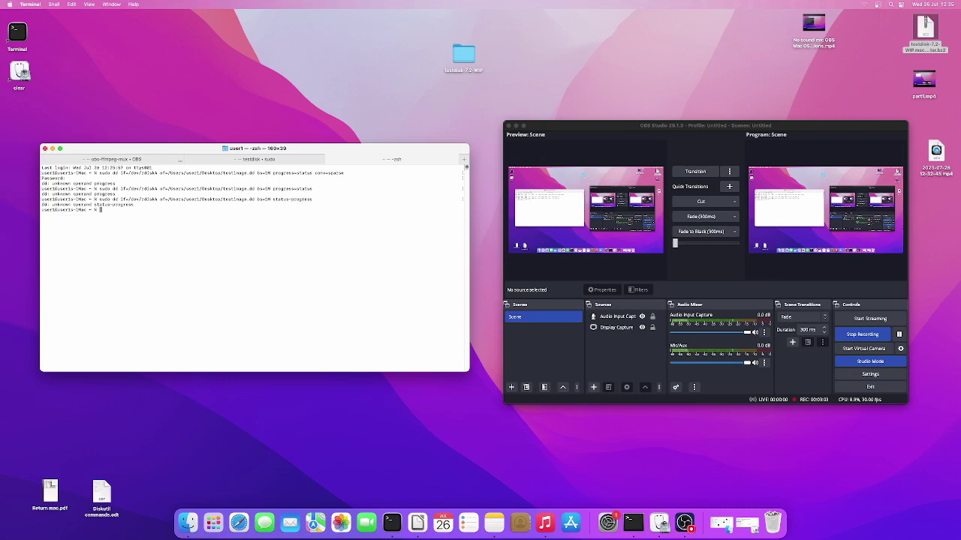
# Recall the dd command, correct the operand to status=progress, append conv=sparse and run it.
pyautogui.press('Up')
pyautogui.press('Left')
pyautogui.press('Left')
pyautogui.press('Left')
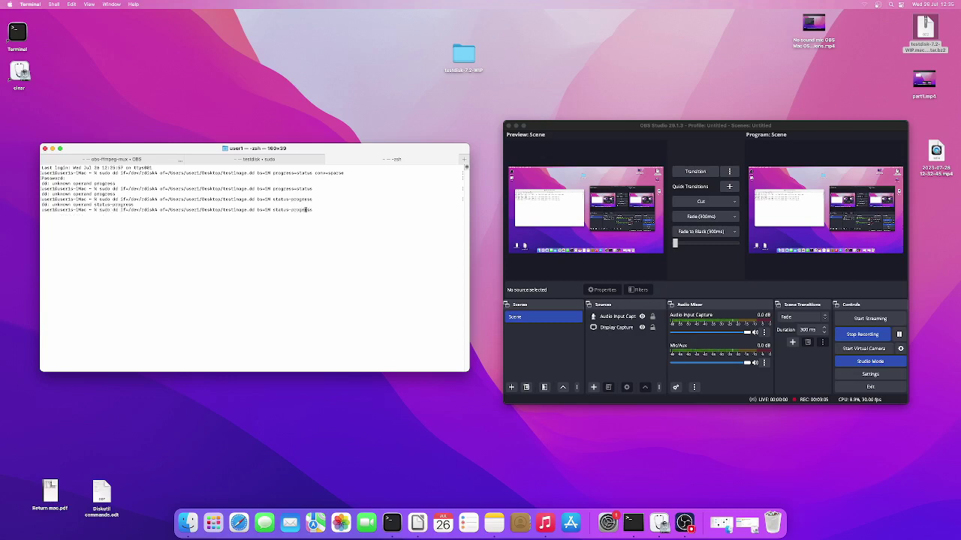
pyautogui.press('BackSpace')
pyautogui.write('=')
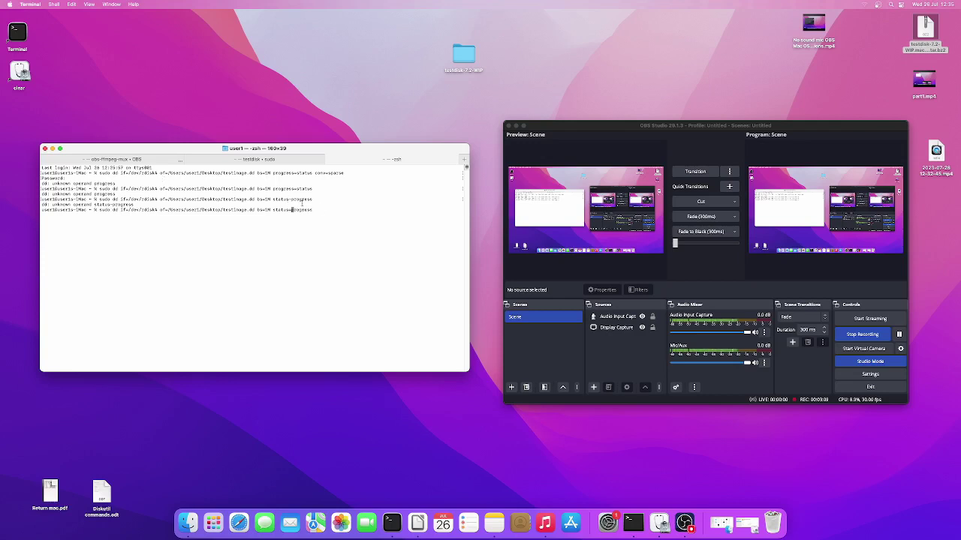
pyautogui.press('Right')
pyautogui.press('Right')
pyautogui.press('Right')
pyautogui.press('Right')
pyautogui.press('Right')
pyautogui.press('Right')
pyautogui.press('Right')
pyautogui.write('conv=sparse')
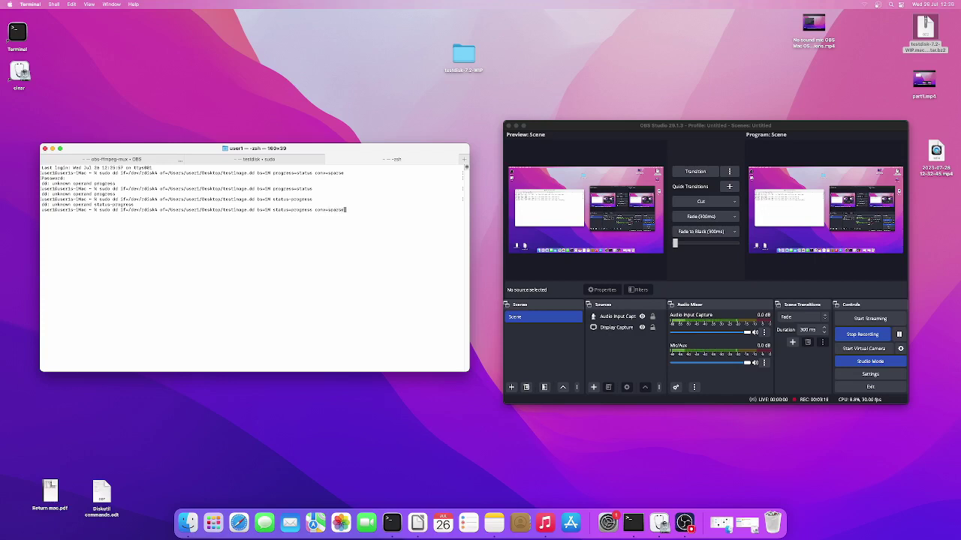
pyautogui.press('Return')
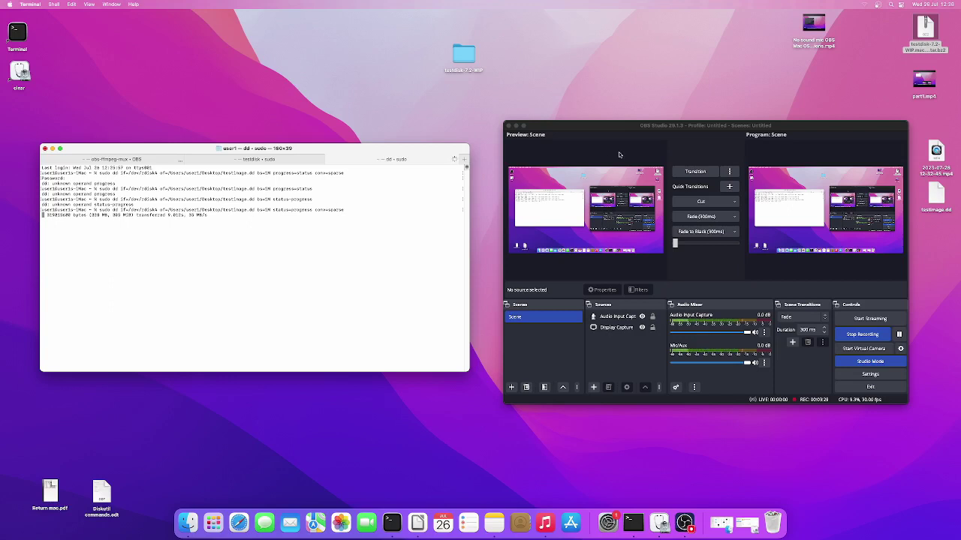
# Move testimage.dd to an open spot near the testdisk-7.2-WIP folder and create a new log file in the TestDisk session.
pyautogui.moveTo(938, 196); pyautogui.dragTo(605, 67)
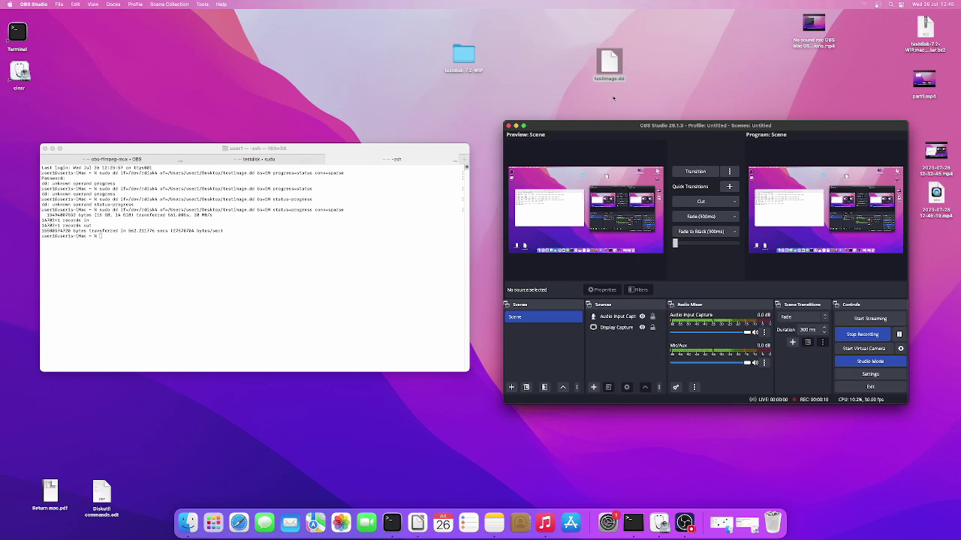
pyautogui.click(374, 147)
pyautogui.click(269, 160)
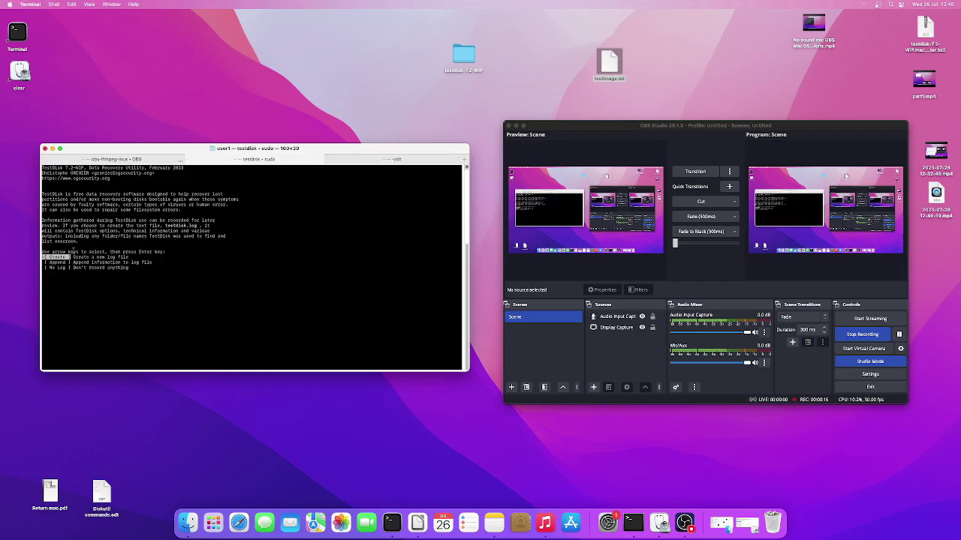
pyautogui.press('Return')
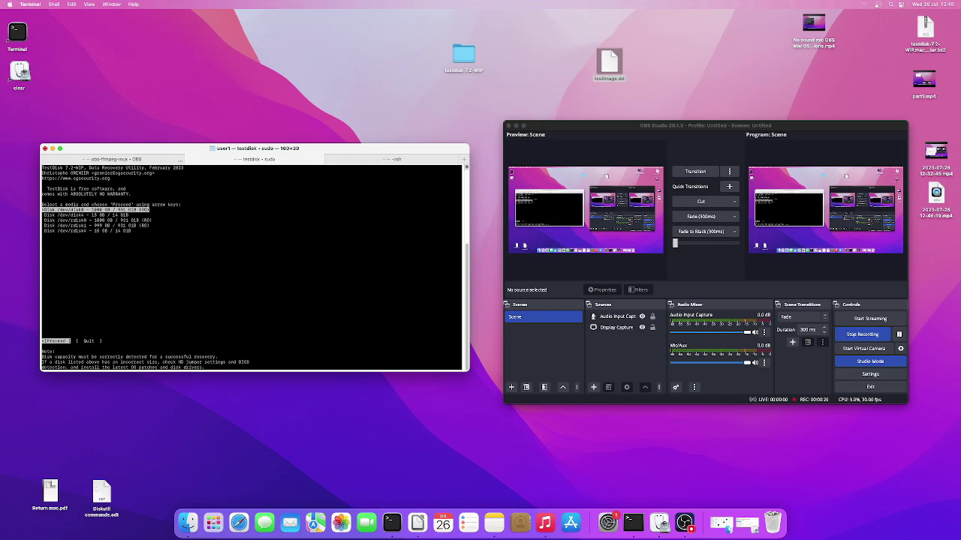
# Select the 15 GB disk /dev/disk4 as the TestDisk media and proceed with it.
pyautogui.press('Down')
pyautogui.press('Down')
pyautogui.press('Down')
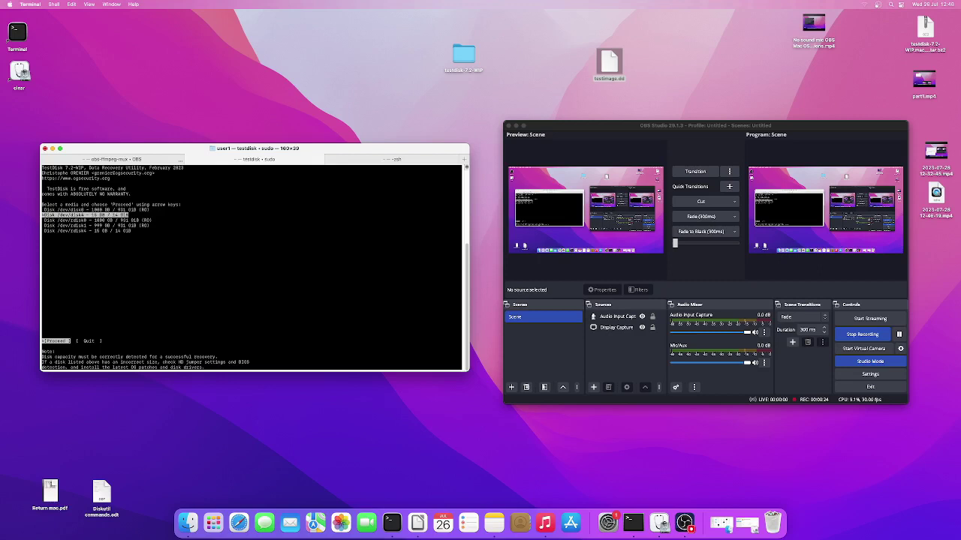
pyautogui.press('Down')
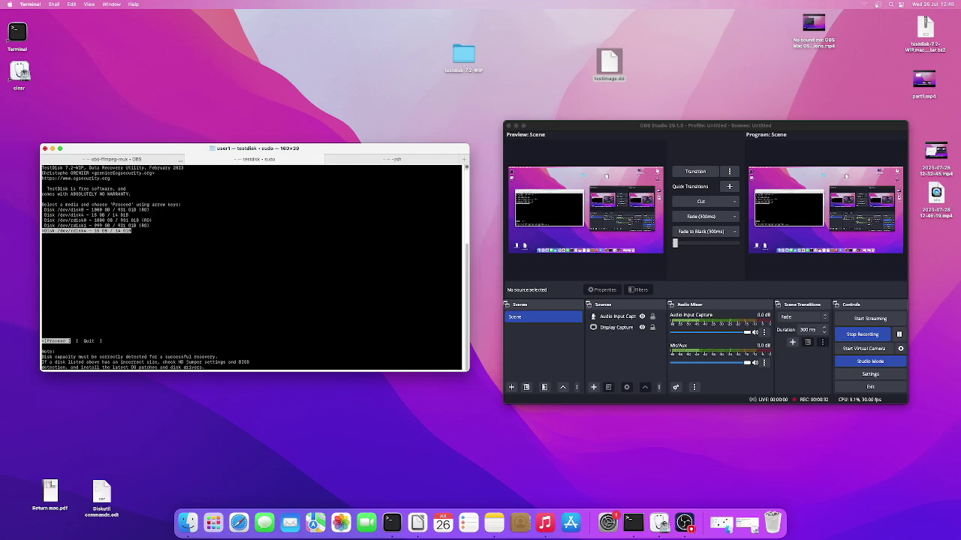
pyautogui.press('Up')
pyautogui.press('Up')
pyautogui.press('Up')
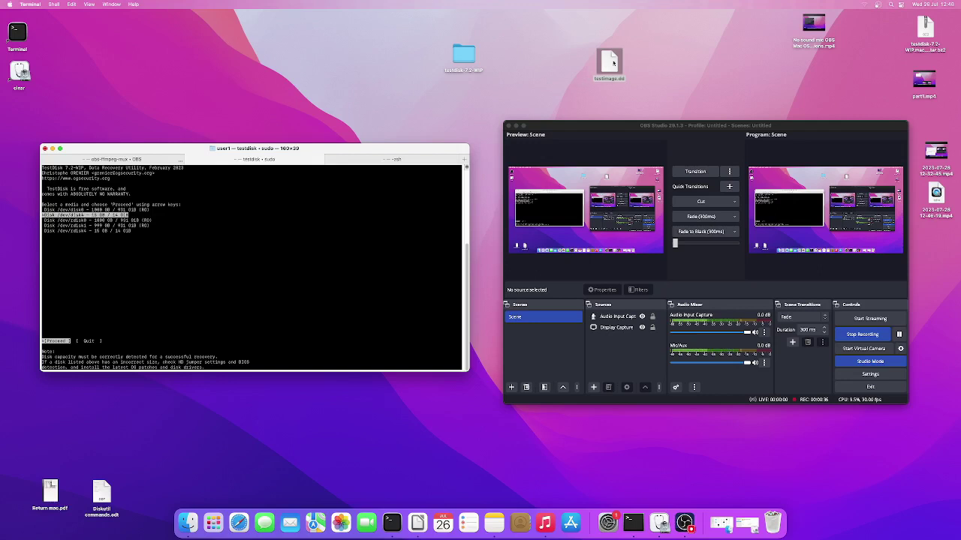
pyautogui.rightClick(613, 60)
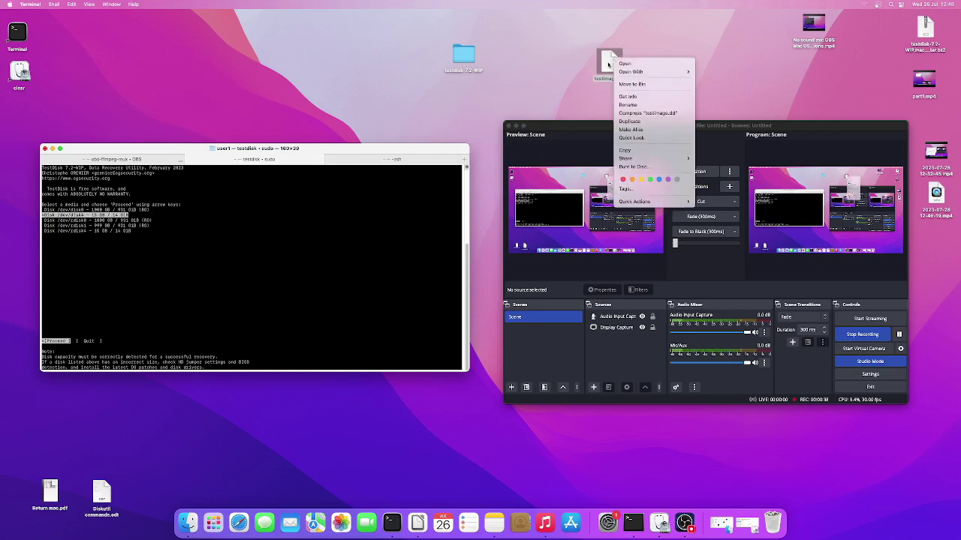
pyautogui.click(191, 223)
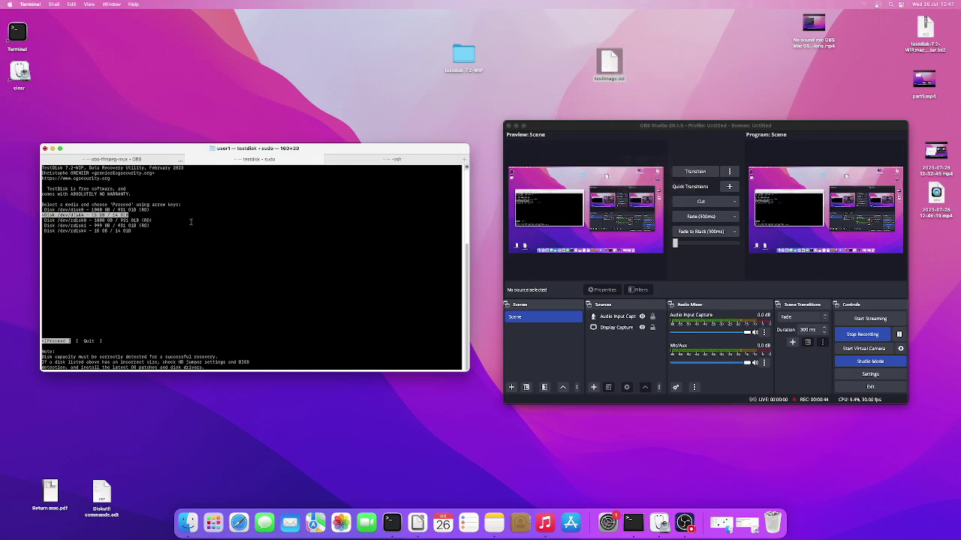
pyautogui.press('Return')
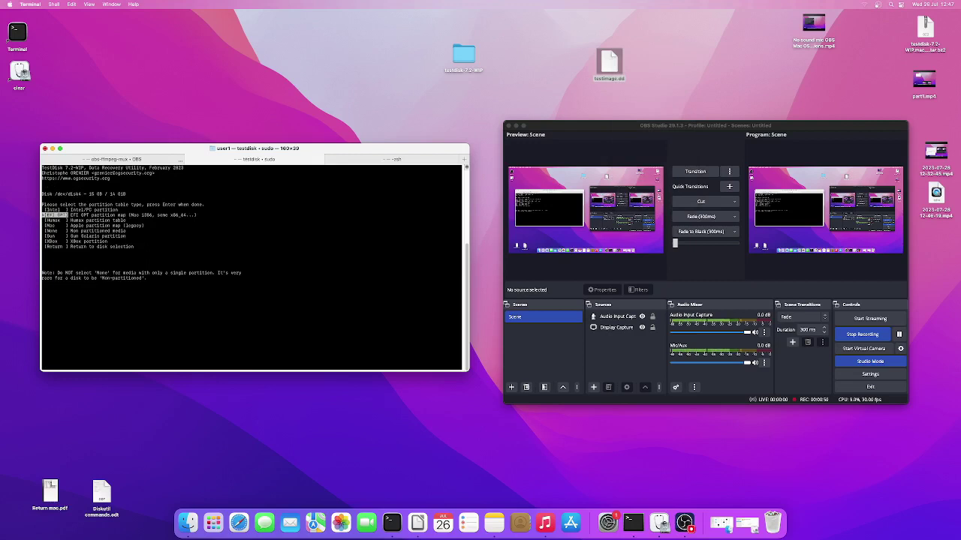
# Accept the EFI GPT partition table type, analyse the disk and run a Quick Search, continuing with the MS Data partition.
pyautogui.press('Return')
pyautogui.press('Return')
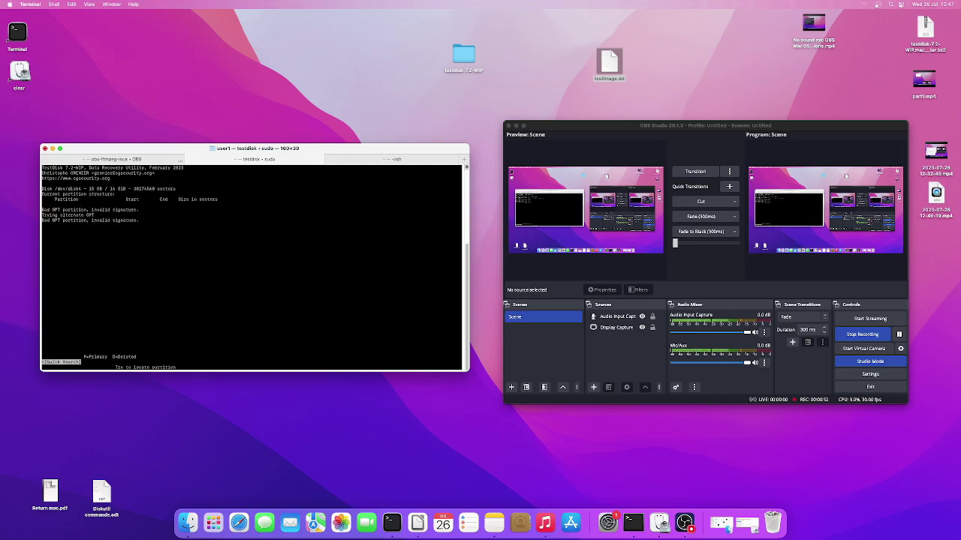
pyautogui.press('Return')
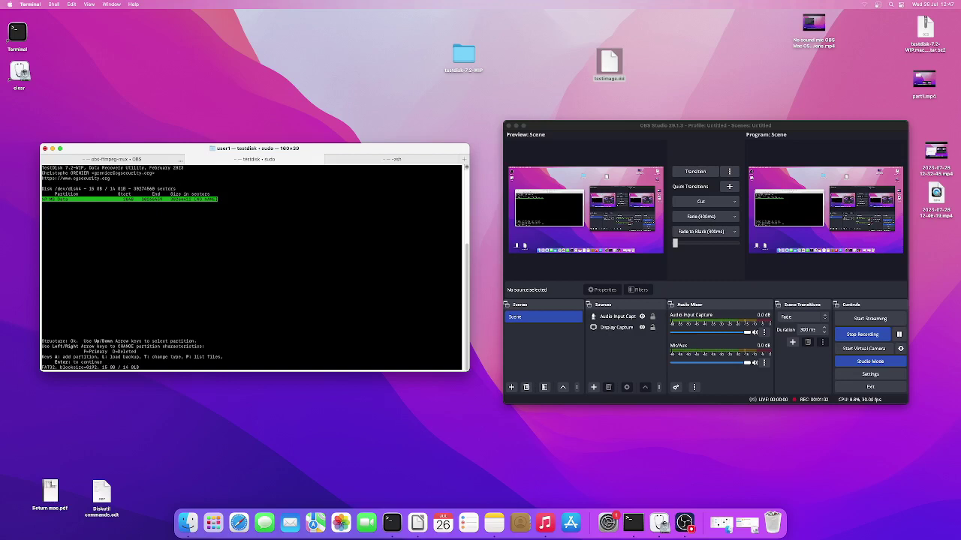
pyautogui.press('Return')
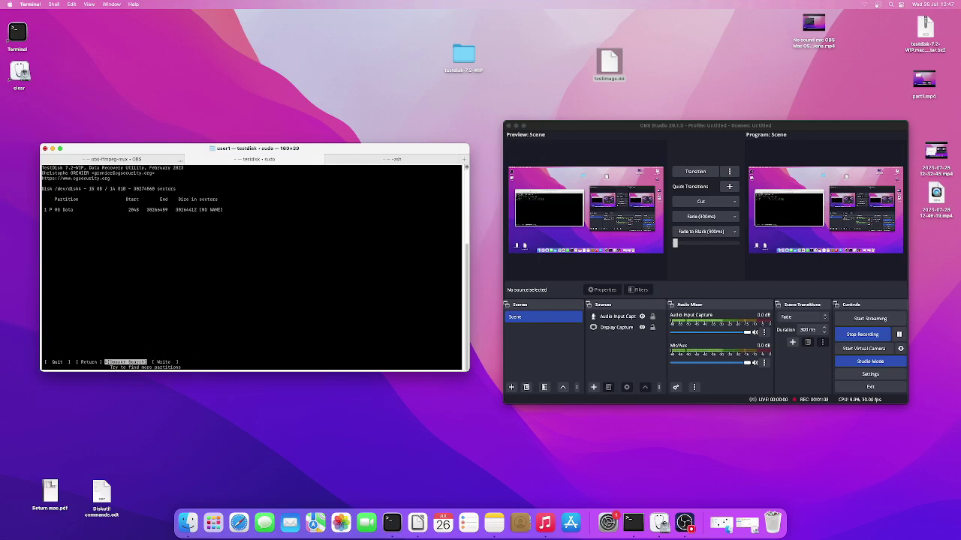
# Write the partition structure to the disk and confirm writing the partition table.
pyautogui.press('Right')
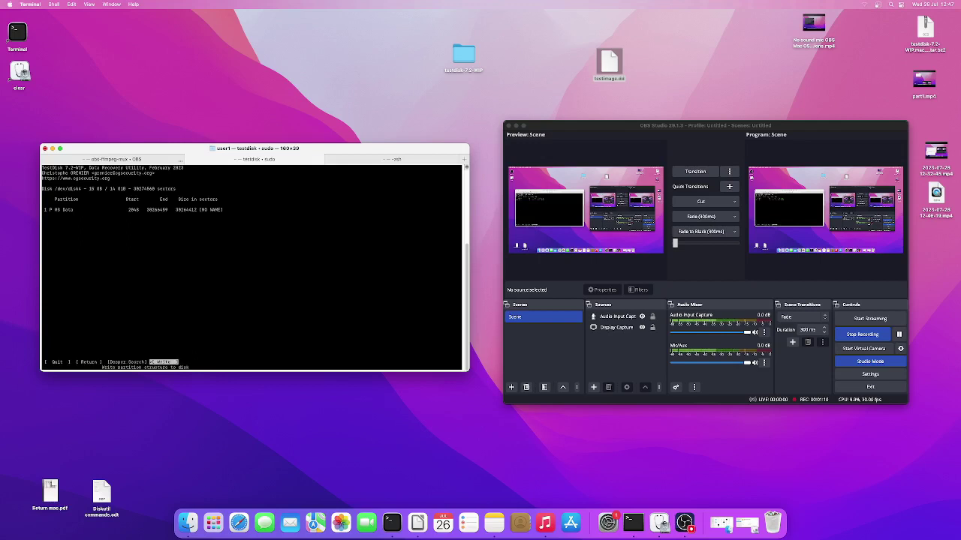
pyautogui.press('Return')
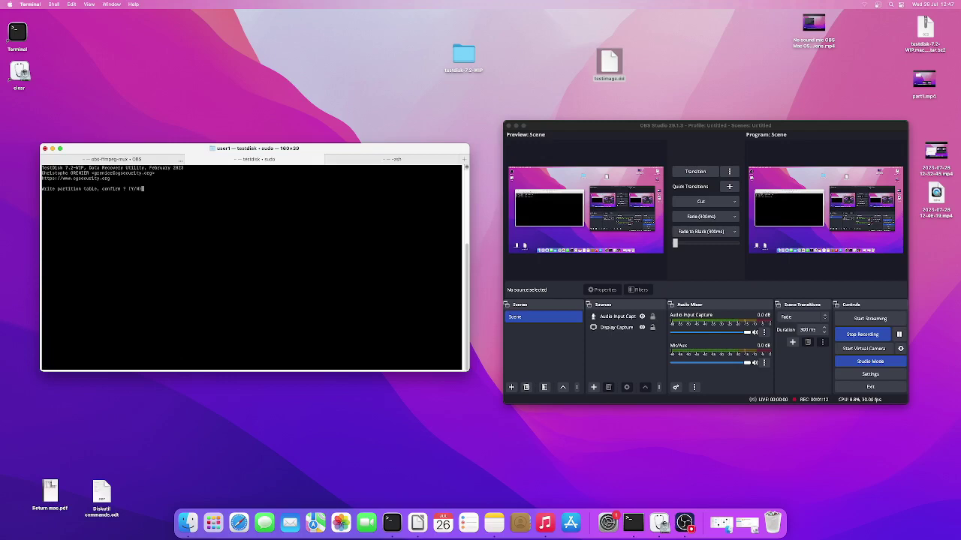
pyautogui.press('y')
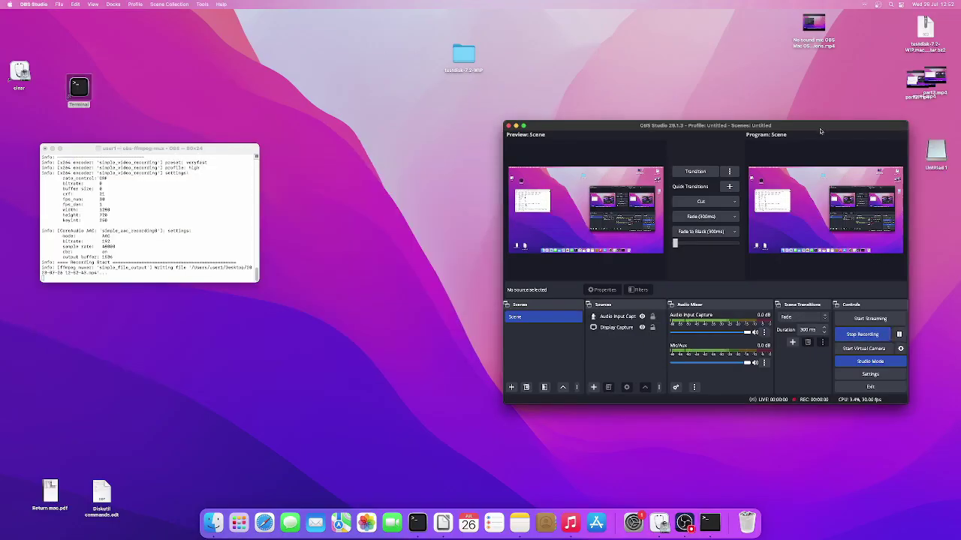
# Move the OBS window and the Untitled 1 drive icon clear, open the drive to examine its files, and close it.
pyautogui.moveTo(820, 130); pyautogui.dragTo(622, 120)
pyautogui.moveTo(936, 153); pyautogui.dragTo(814, 152)
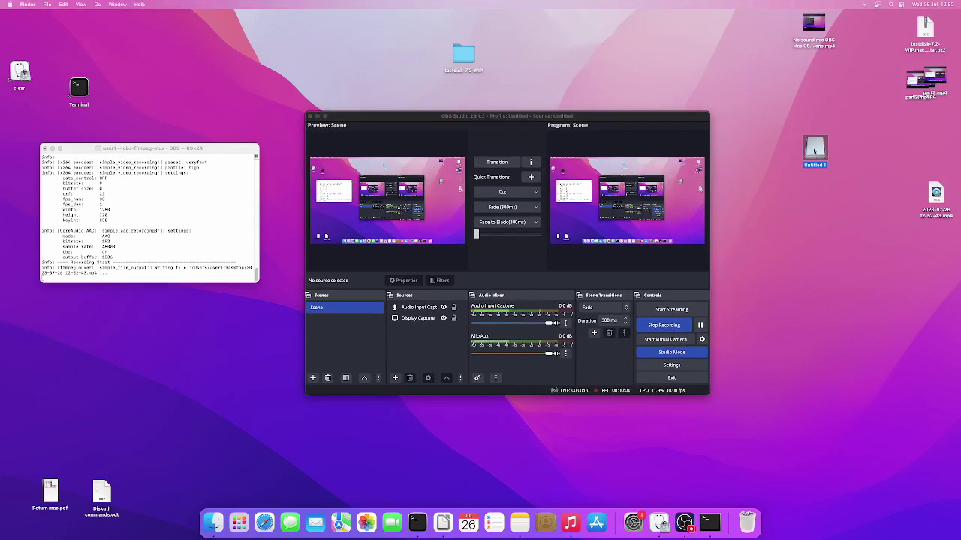
pyautogui.rightClick(815, 150)
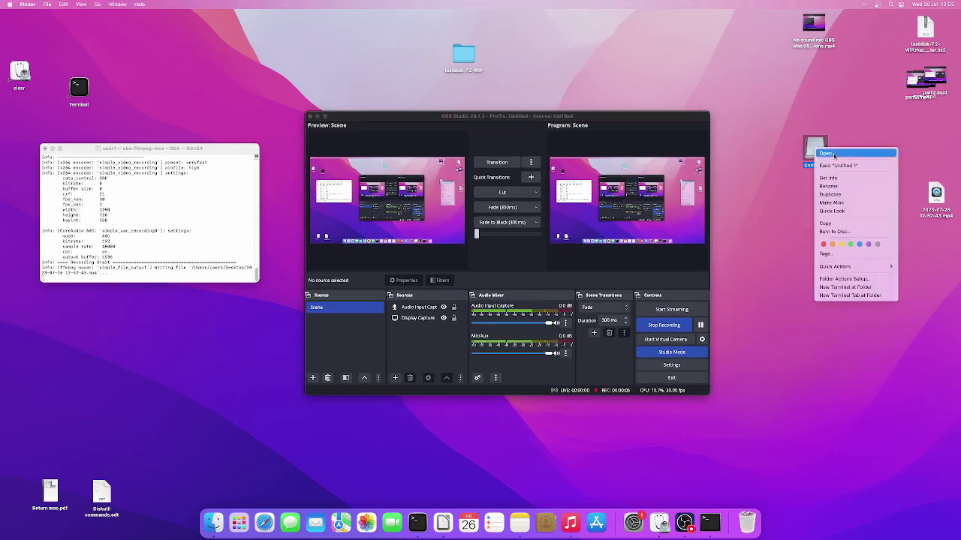
pyautogui.click(833, 153)
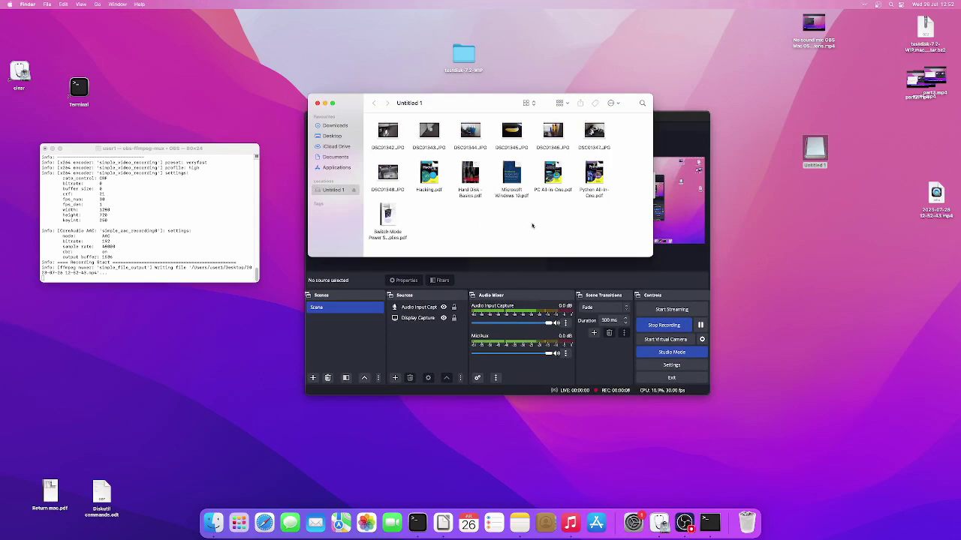
pyautogui.moveTo(613, 233); pyautogui.dragTo(380, 126)
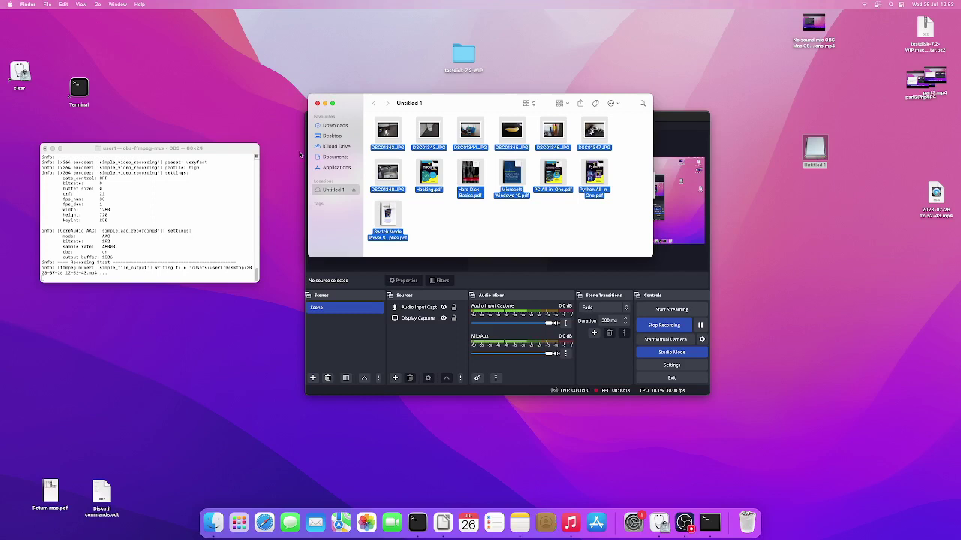
pyautogui.click(317, 103)
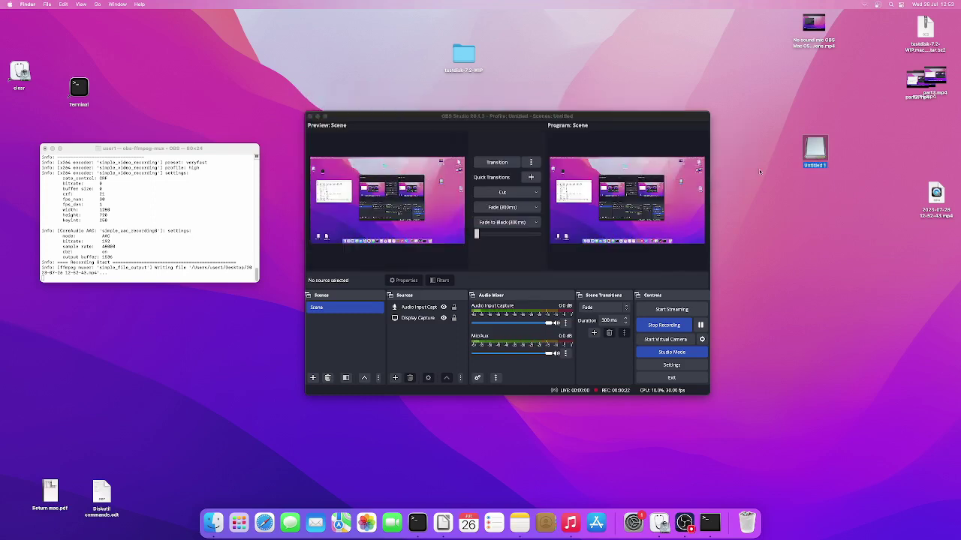
# Eject the Untitled 1 drive and stop the OBS recording.
pyautogui.rightClick(813, 150)
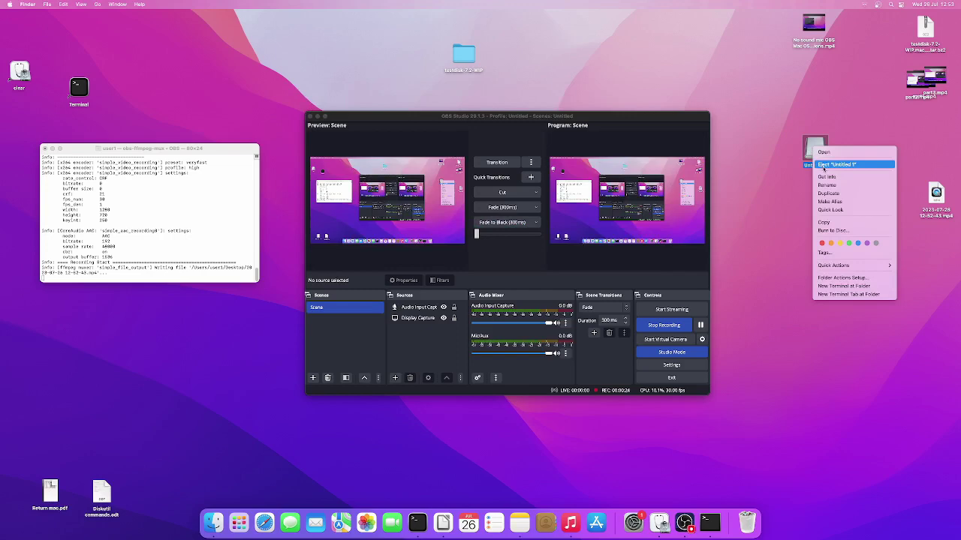
pyautogui.click(834, 164)
pyautogui.click(667, 323)
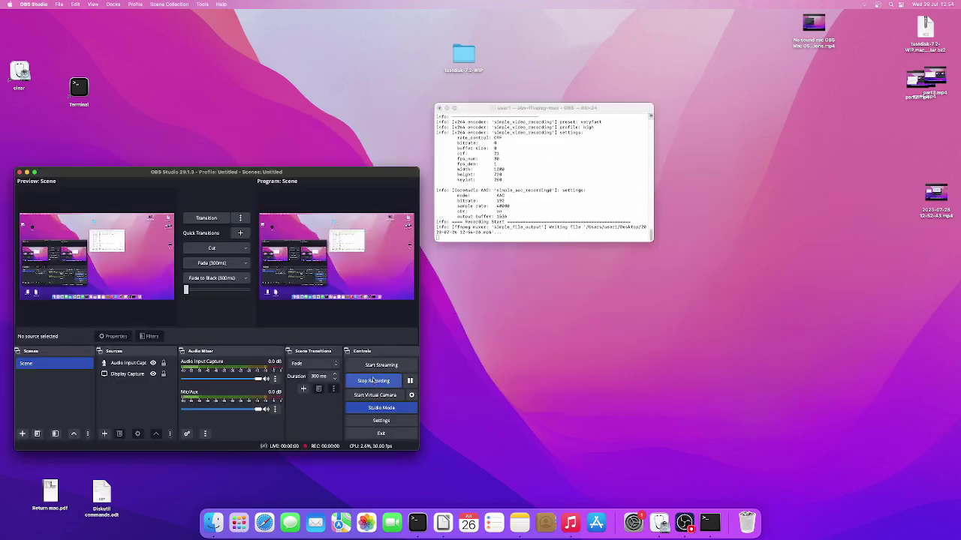
# Rearrange the OBS and Terminal windows so they do not overlap, and open a new Terminal tab.
pyautogui.moveTo(349, 171); pyautogui.dragTo(601, 277)
pyautogui.moveTo(590, 113); pyautogui.dragTo(360, 102)
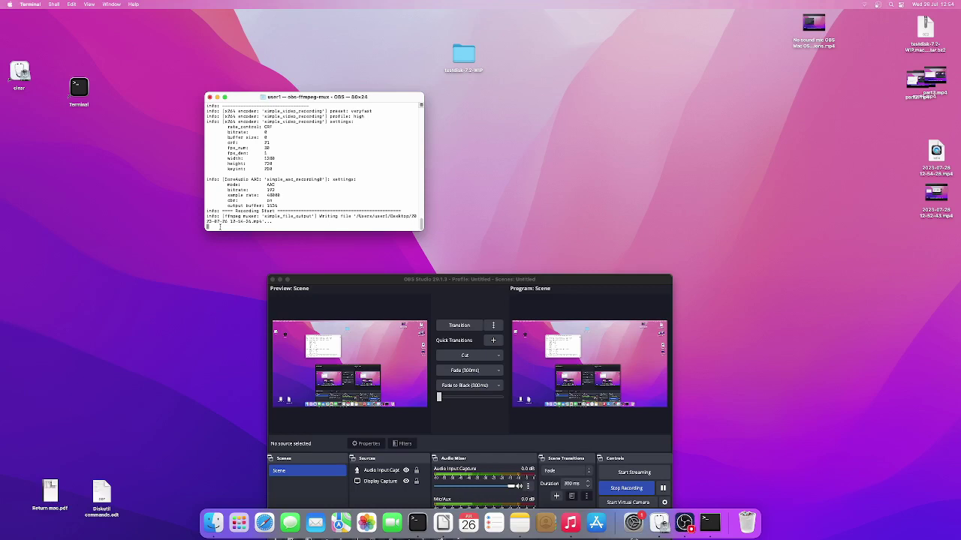
pyautogui.press('super+t')
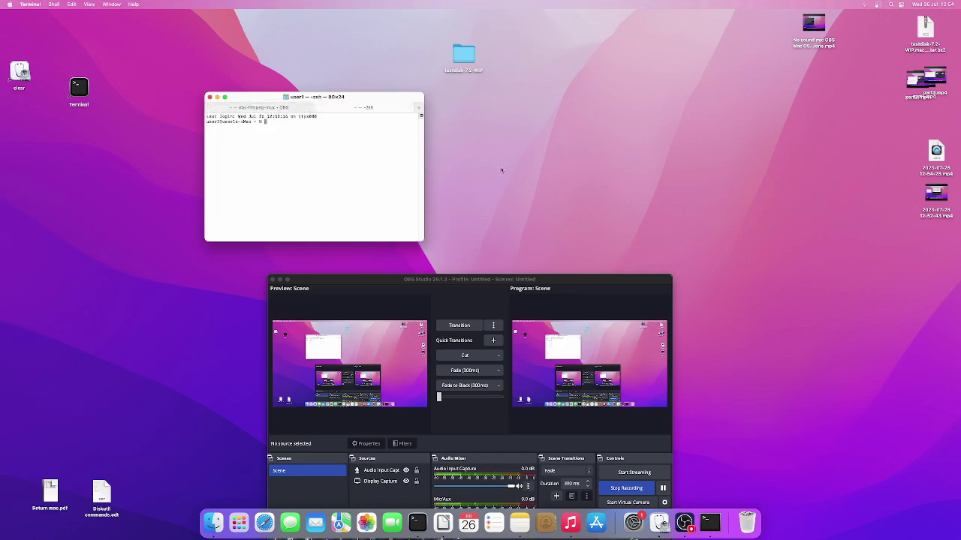
# Open the testdisk-7.2-WIP folder from the desktop, copy the photorec executable and close the folder window.
pyautogui.moveTo(468, 62); pyautogui.dragTo(540, 86)
pyautogui.rightClick(541, 85)
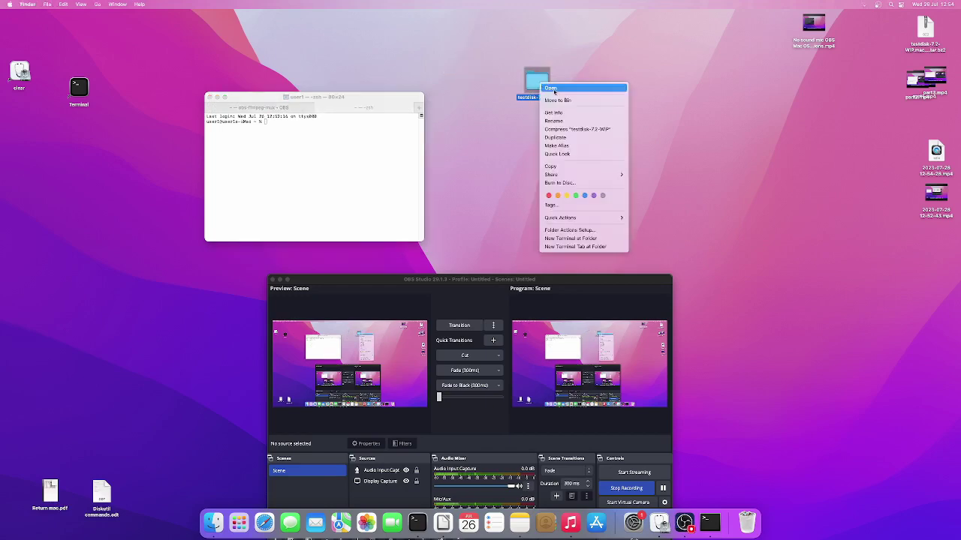
pyautogui.click(556, 91)
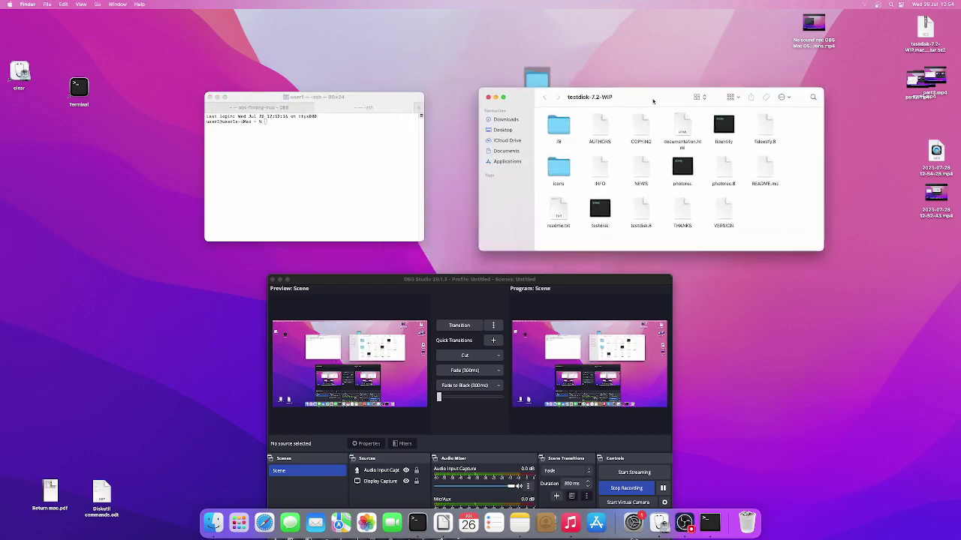
pyautogui.rightClick(679, 160)
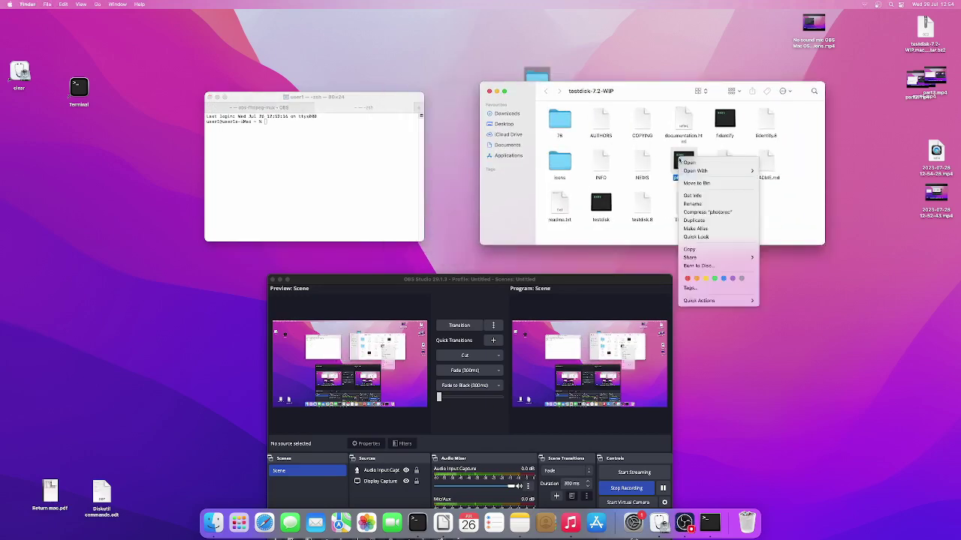
pyautogui.click(702, 252)
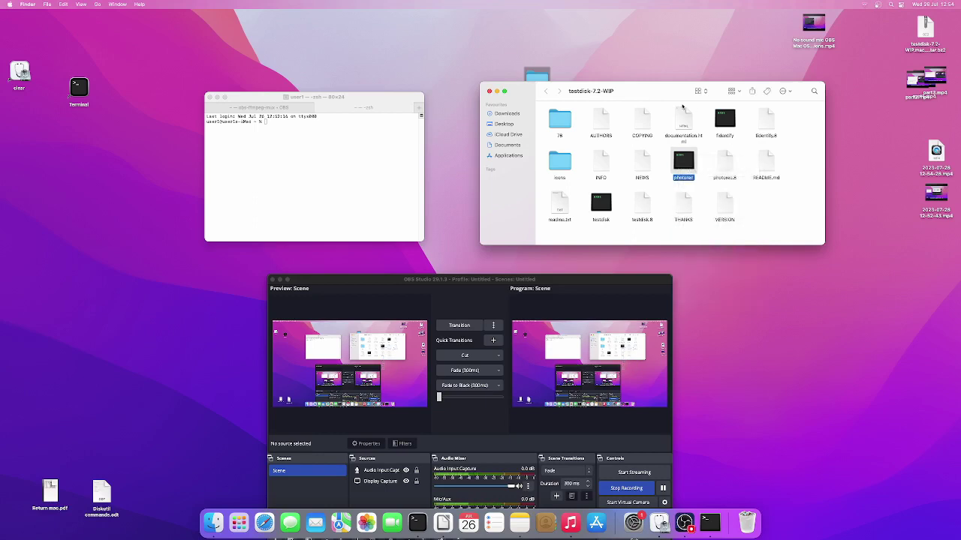
pyautogui.click(489, 91)
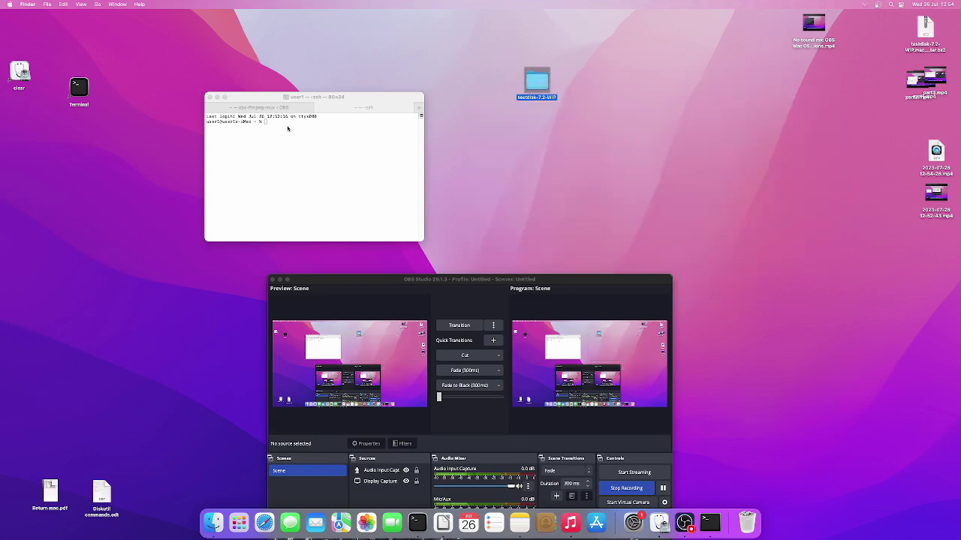
# Run the copied photorec executable from the testdisk-7.2-WIP folder with sudo, and enter the account password.
pyautogui.rightClick(269, 122)
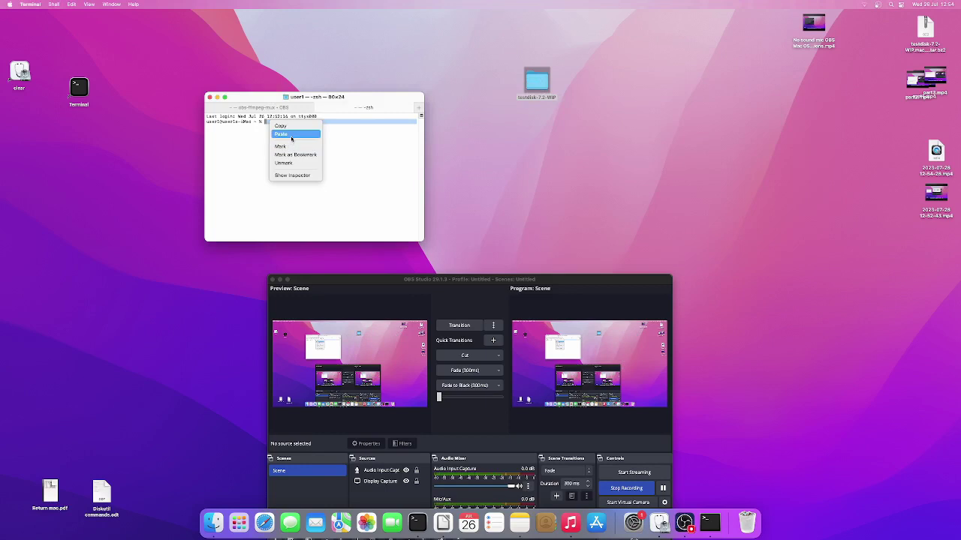
pyautogui.click(291, 135)
pyautogui.click(267, 124)
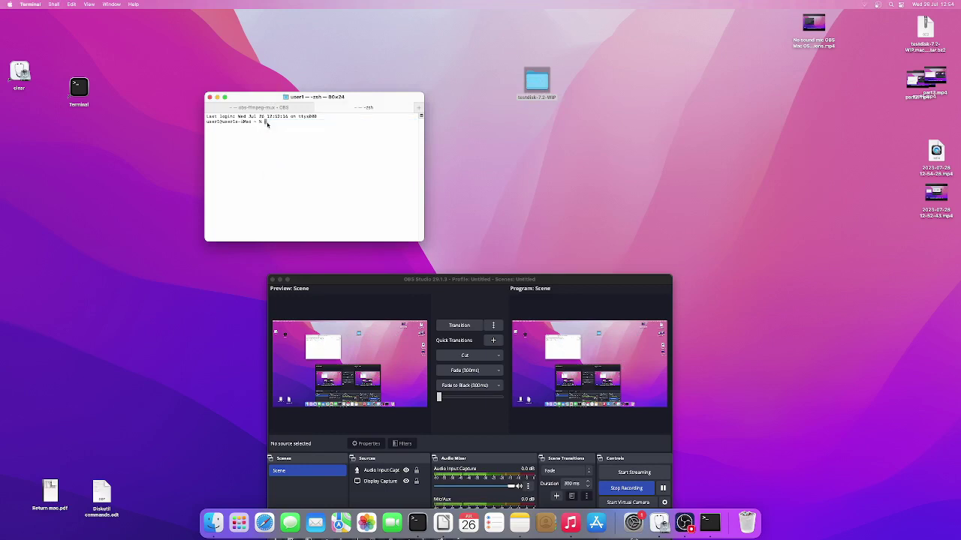
pyautogui.write('sudo')
pyautogui.rightClick(279, 121)
pyautogui.click(291, 133)
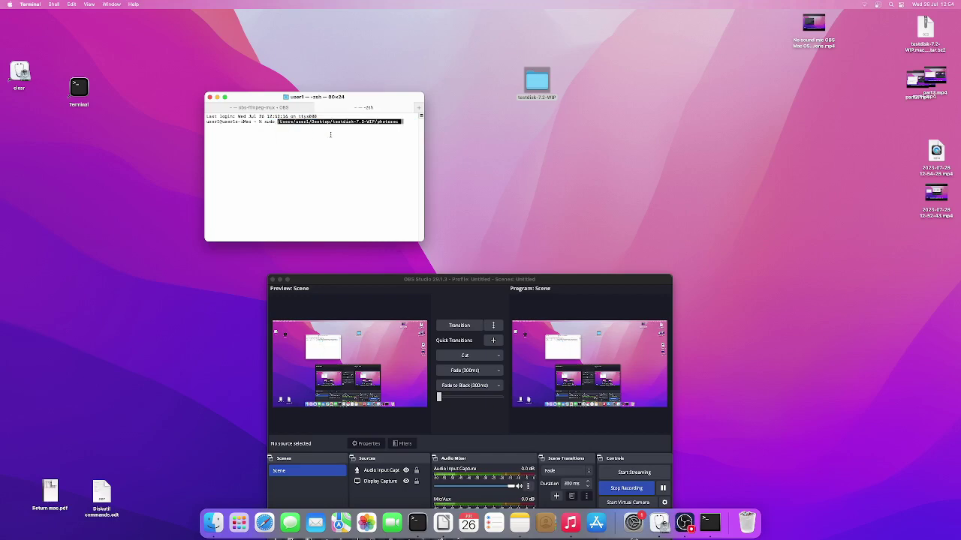
pyautogui.press('Return')
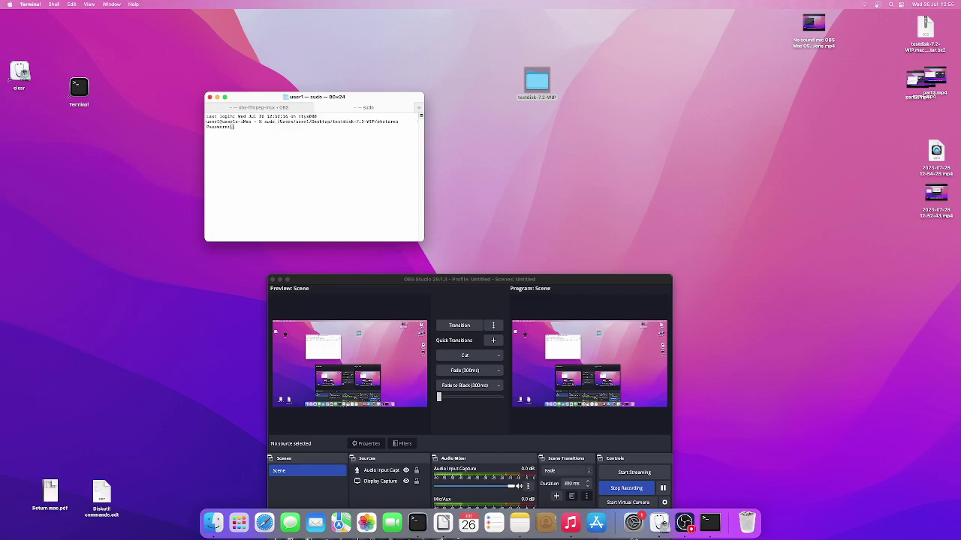
pyautogui.press('Return')
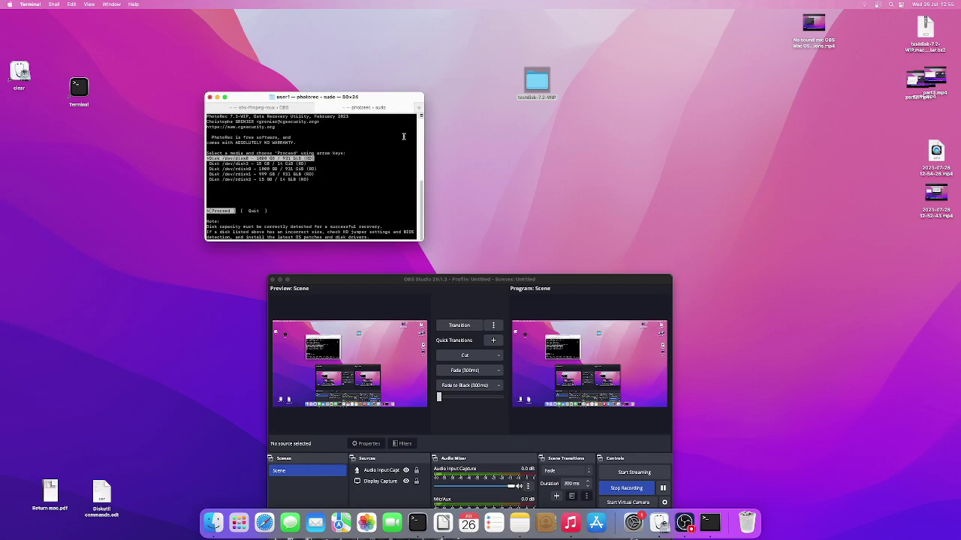
# Browse PhotoRec's media list and highlight the 15 GB /dev/disk2.
pyautogui.press('Down')
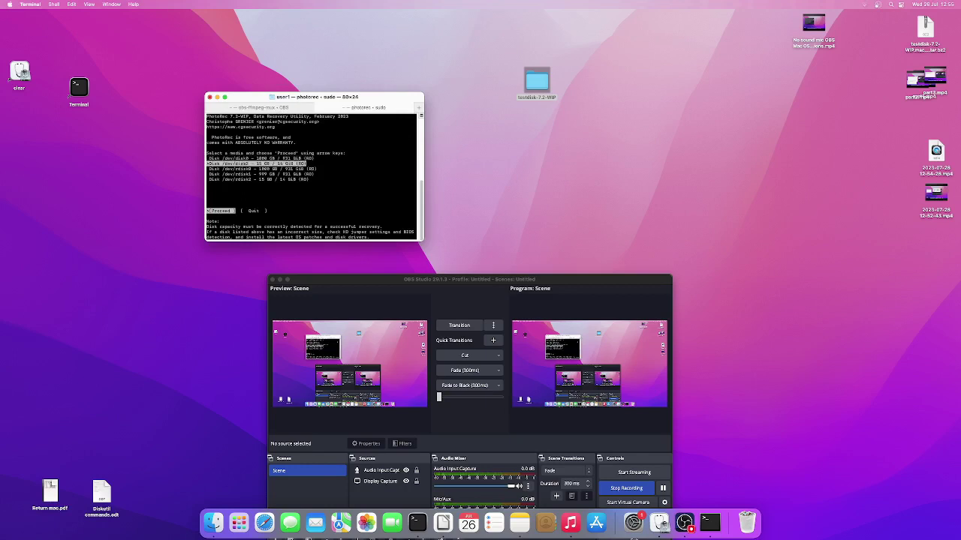
pyautogui.press('Down')
pyautogui.press('Down')
pyautogui.press('Down')
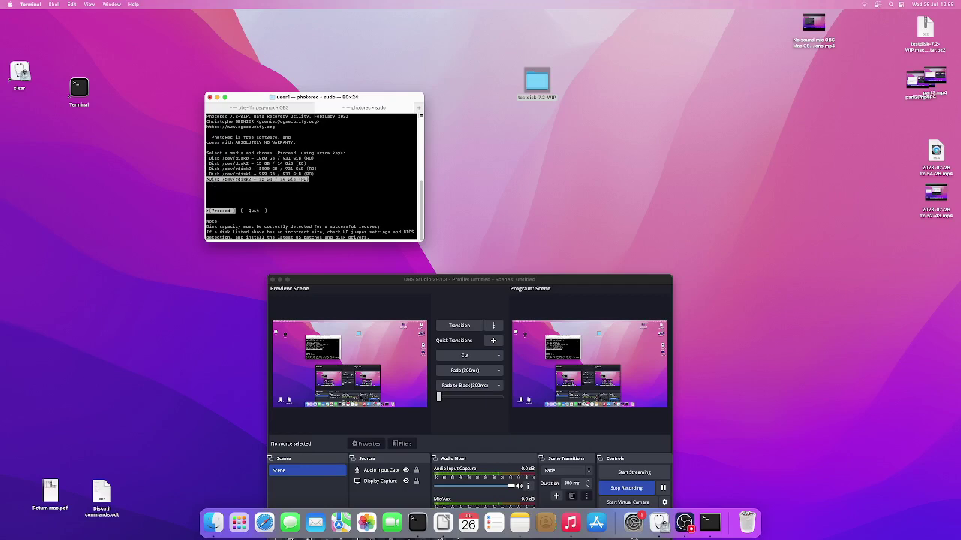
pyautogui.press('Up')
pyautogui.press('Up')
pyautogui.press('Up')
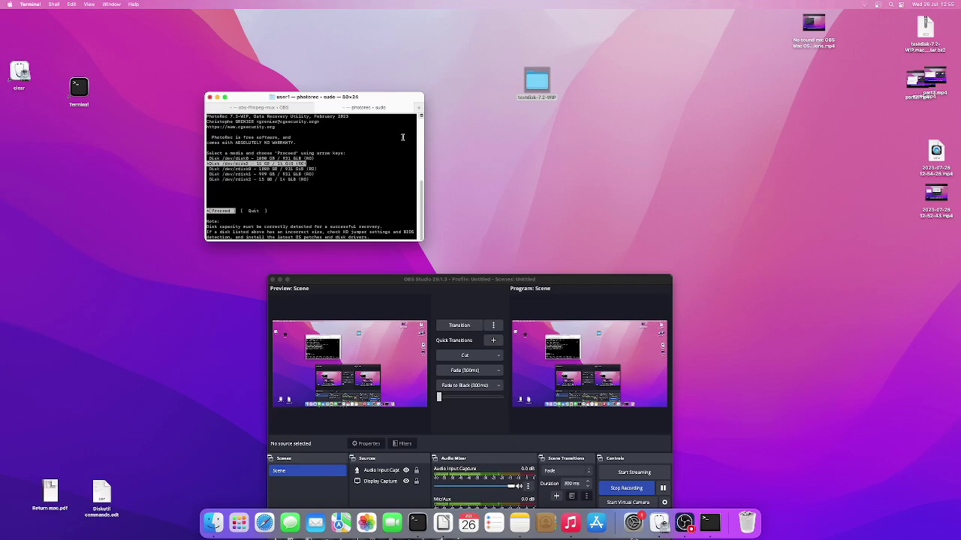
# Permanently erase all items in the Bin.
pyautogui.rightClick(750, 523)
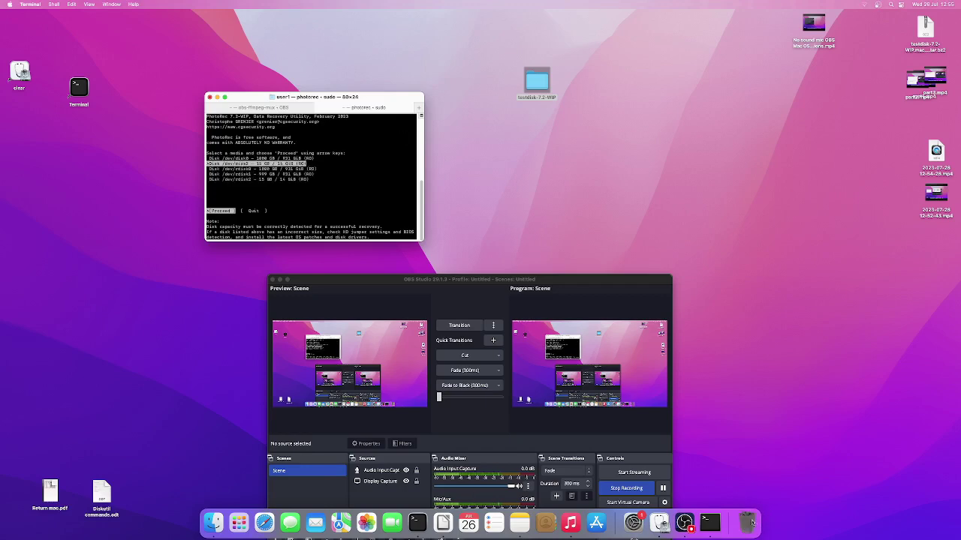
pyautogui.click(753, 495)
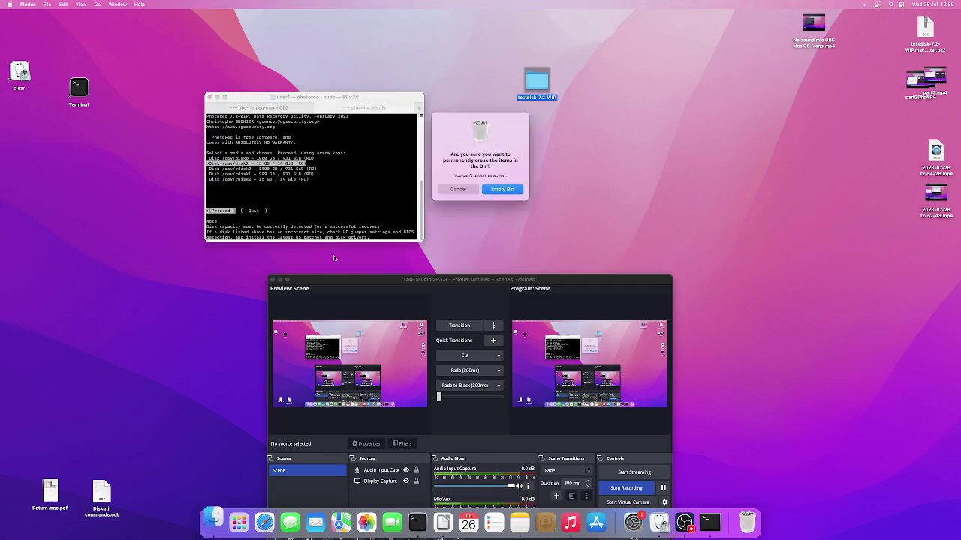
pyautogui.click(495, 189)
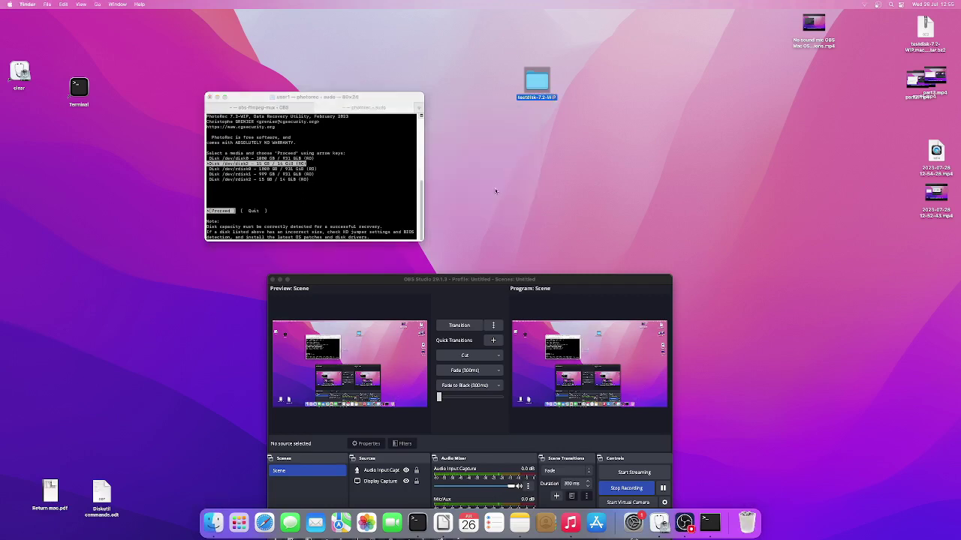
# Quit PhotoRec in Terminal and run the testdisk-7.2-WIP photorec executable again with sudo.
pyautogui.click(382, 192)
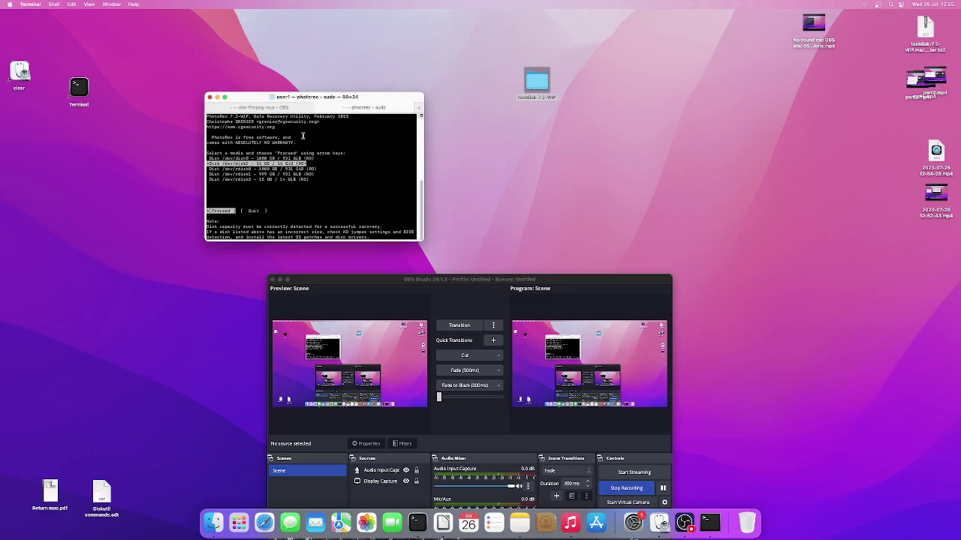
pyautogui.click(252, 212)
pyautogui.press('Return')
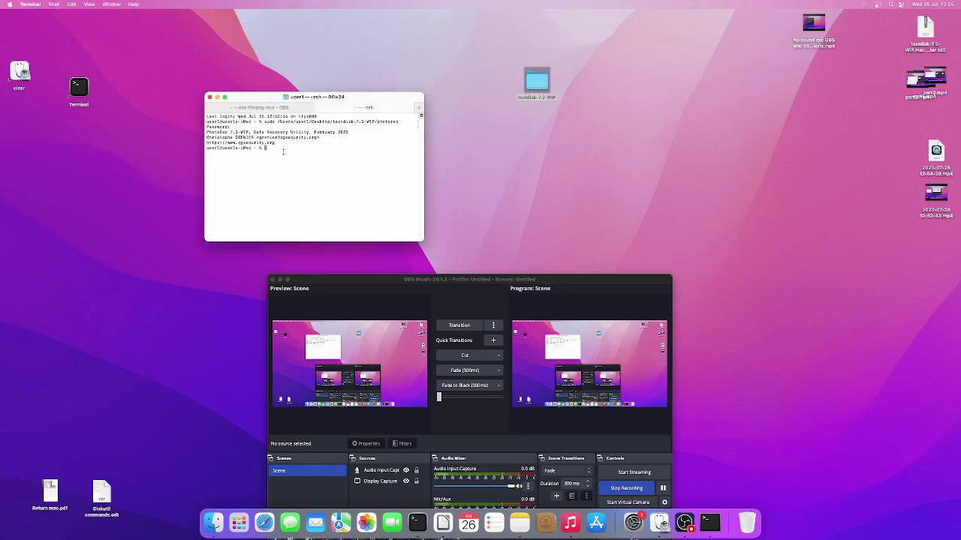
pyautogui.write('sudo')
pyautogui.rightClick(282, 149)
pyautogui.click(293, 162)
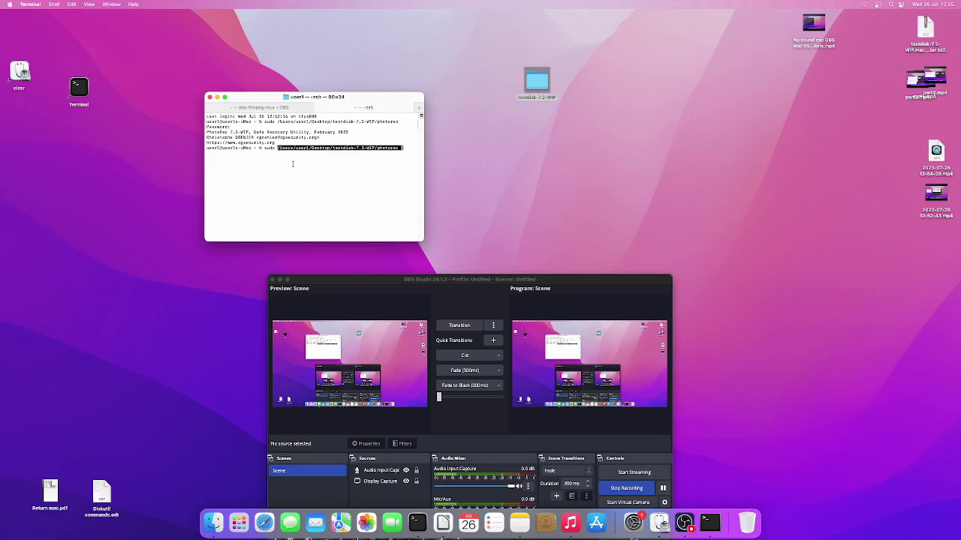
pyautogui.press('Return')
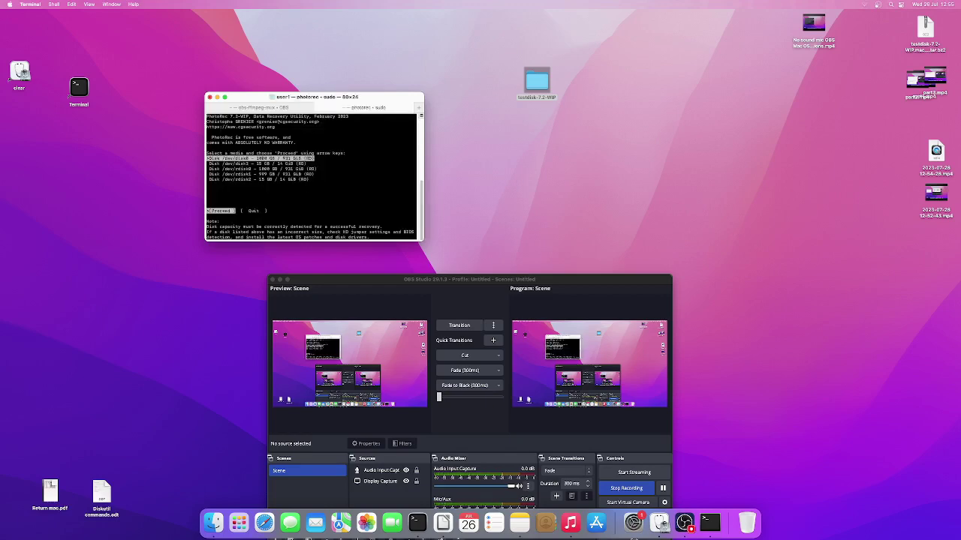
# Proceed with the 15 GB /dev/disk2 in PhotoRec and search its EFI GPT partition using the Other filesystem type.
pyautogui.press('Down')
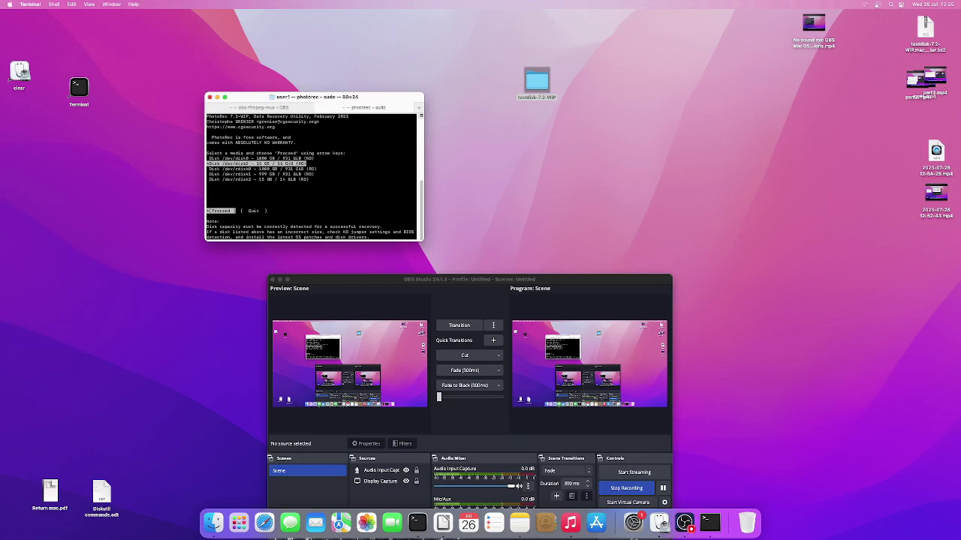
pyautogui.press('Return')
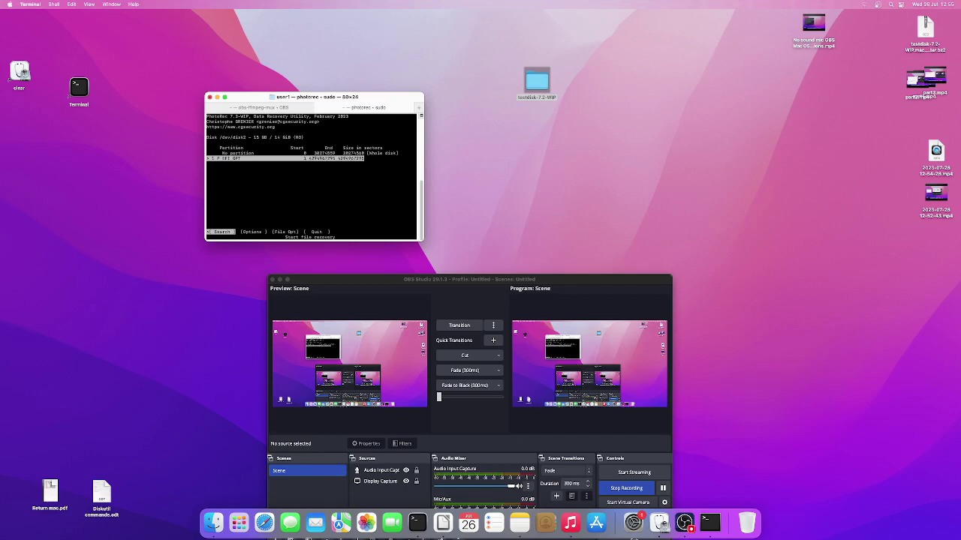
pyautogui.press('Return')
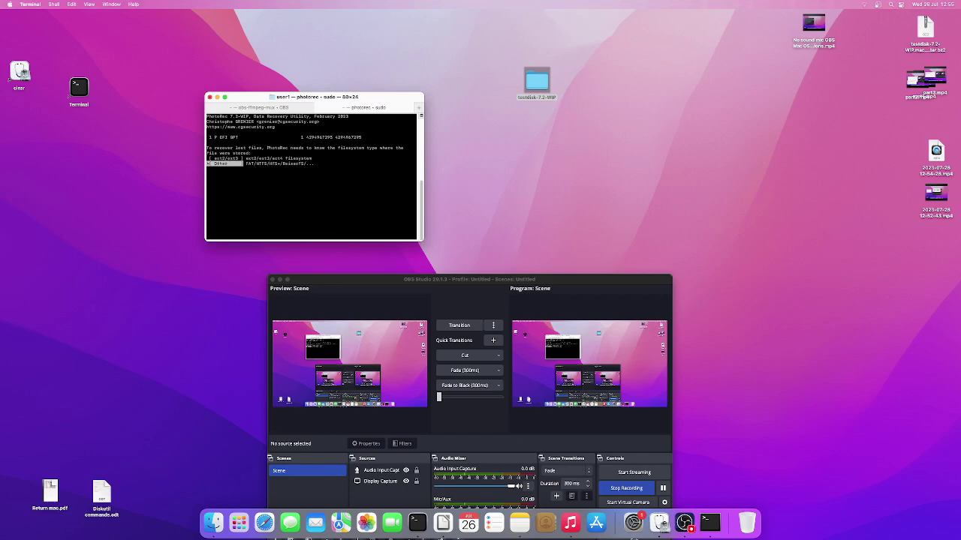
pyautogui.press('Return')
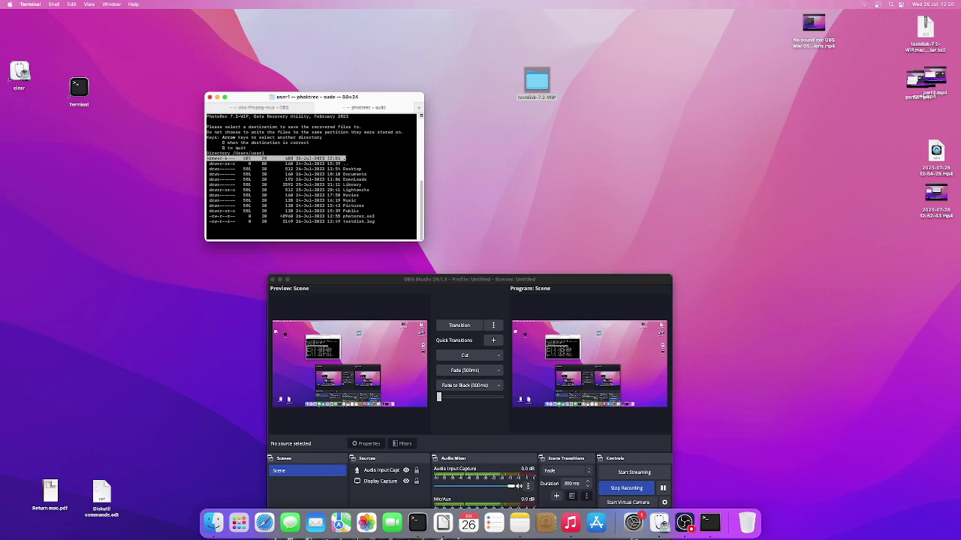
# Set the Desktop directory as the destination for recovered files and start the recovery.
pyautogui.press('Down')
pyautogui.press('Down')
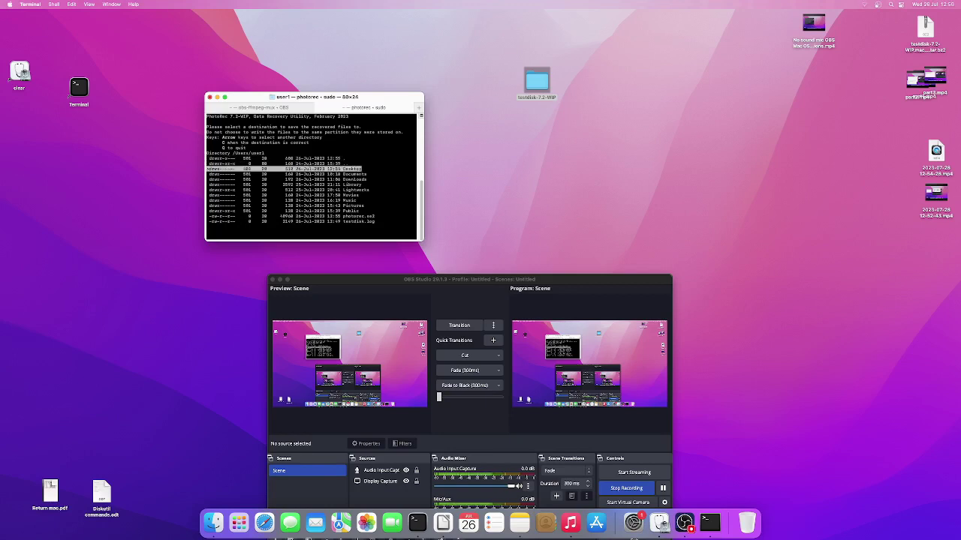
pyautogui.press('Right')
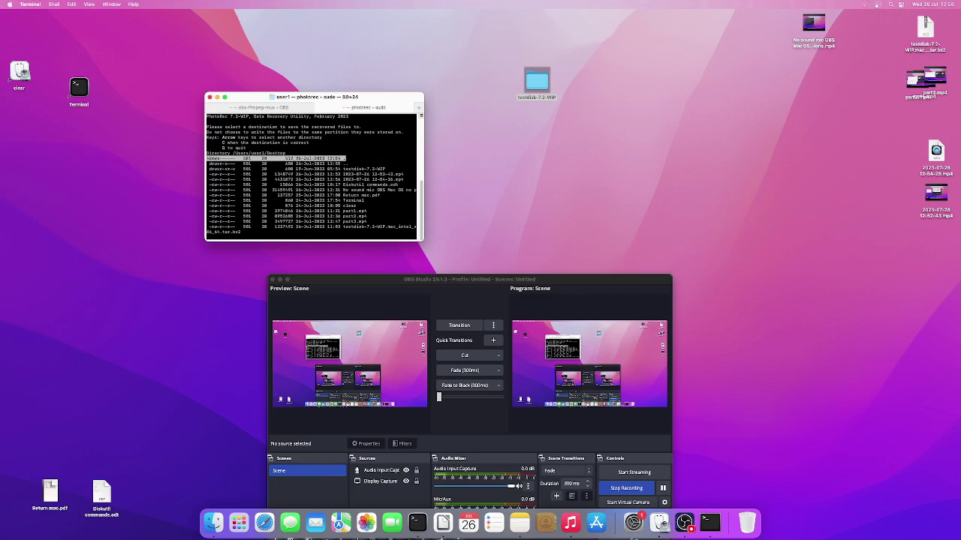
pyautogui.press('c')
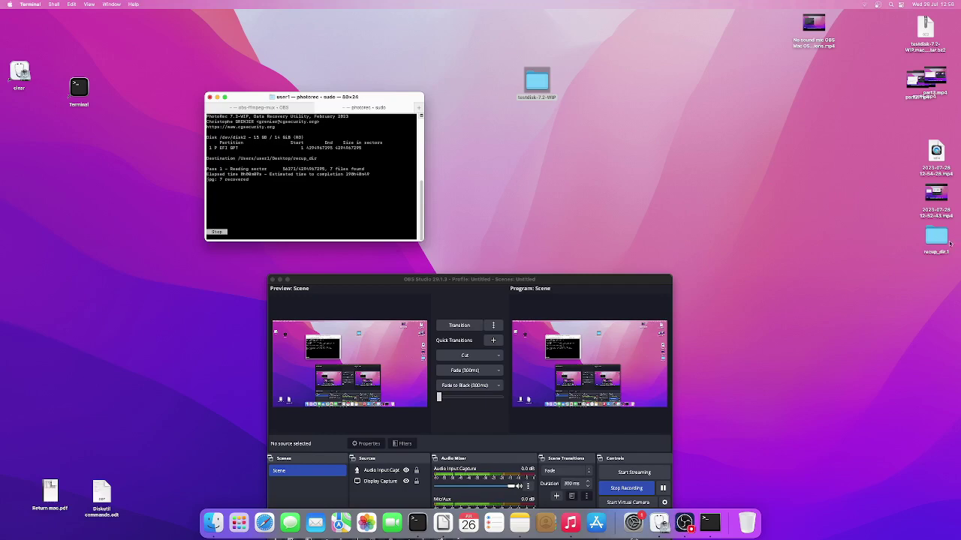
# Move the recup_dir.1 folder to a clear desktop area, open it and place its window beside Terminal.
pyautogui.moveTo(953, 244); pyautogui.dragTo(570, 158)
pyautogui.rightClick(590, 165)
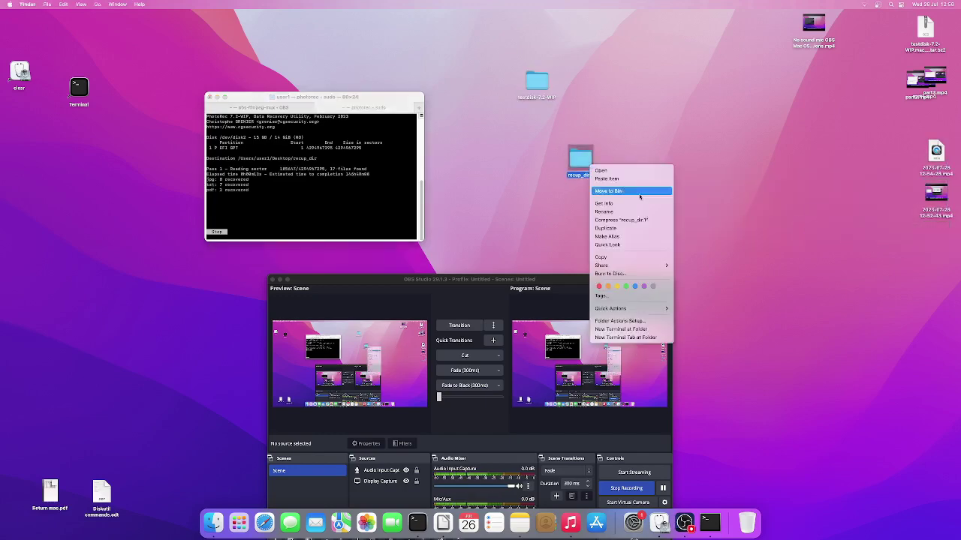
pyautogui.click(628, 171)
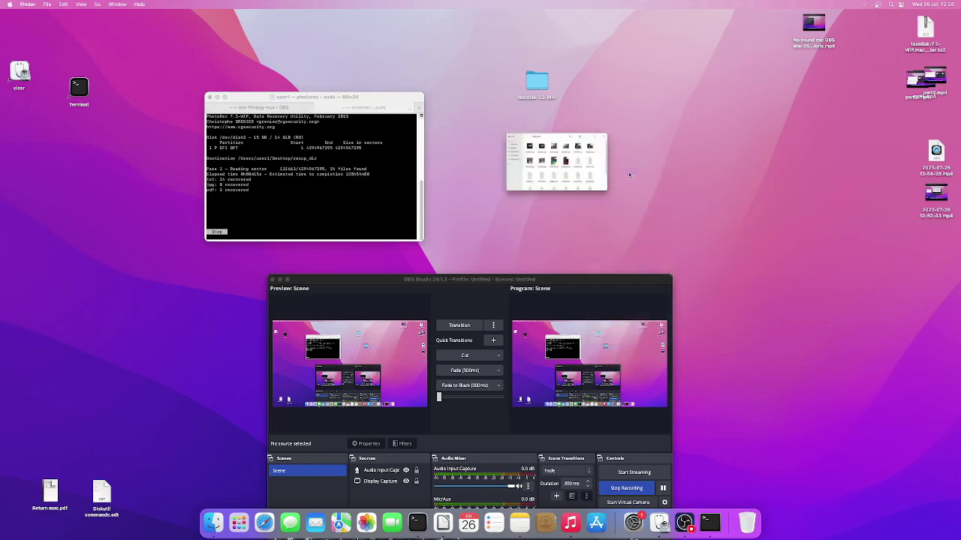
pyautogui.moveTo(500, 104); pyautogui.dragTo(631, 98)
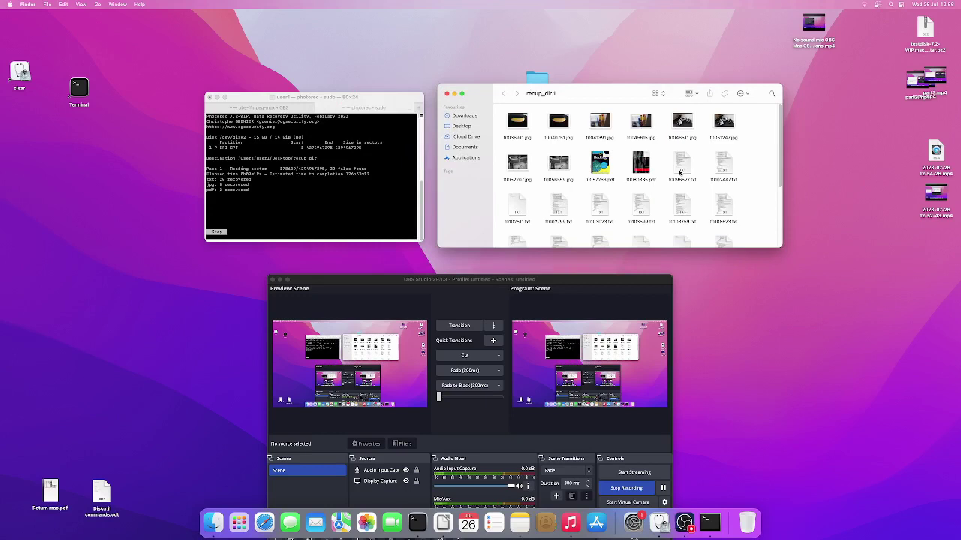
# Look through the recovered files in recup_dir.1 and return to the running PhotoRec scan.
pyautogui.scroll(-5, 707, 168)
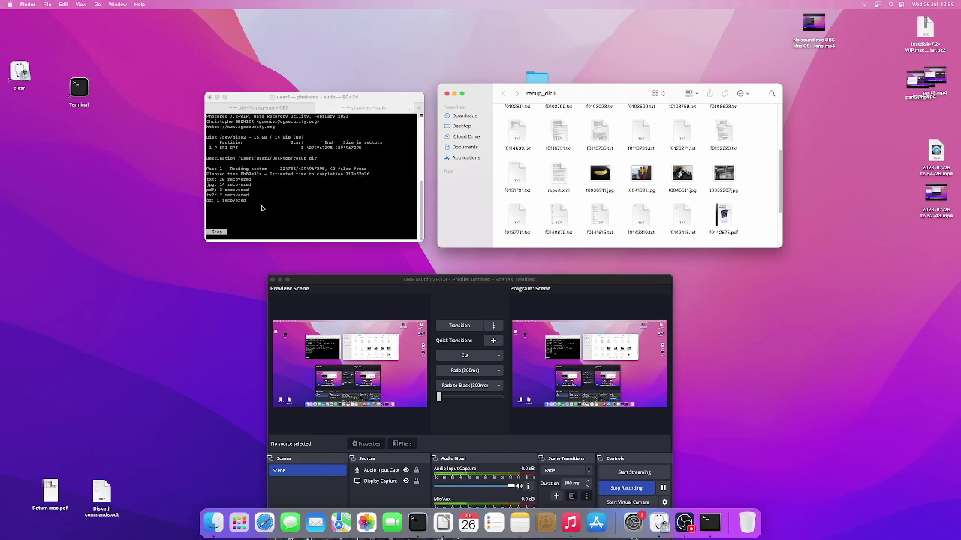
pyautogui.scroll(-1, 680, 183)
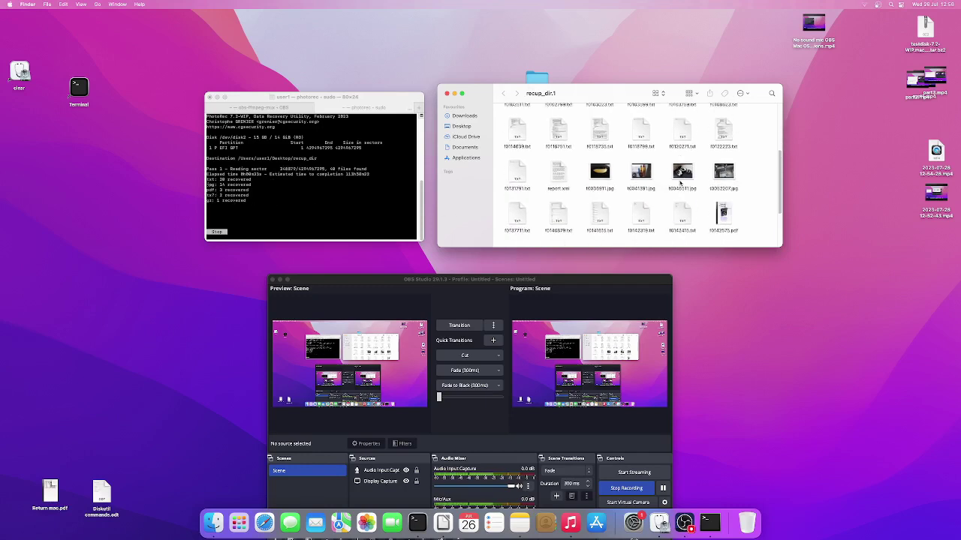
pyautogui.scroll(2, 680, 182)
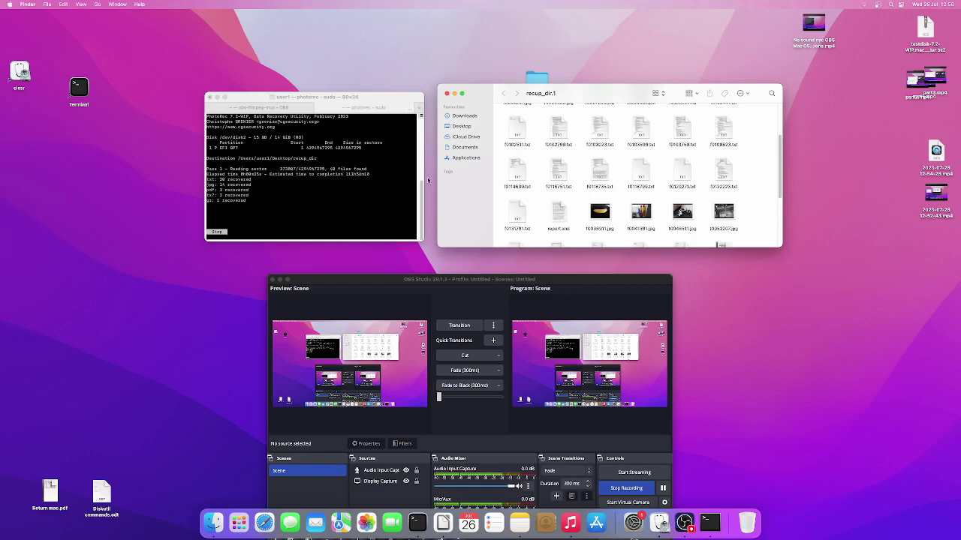
pyautogui.scroll(-3, 594, 182)
pyautogui.scroll(-3, 728, 177)
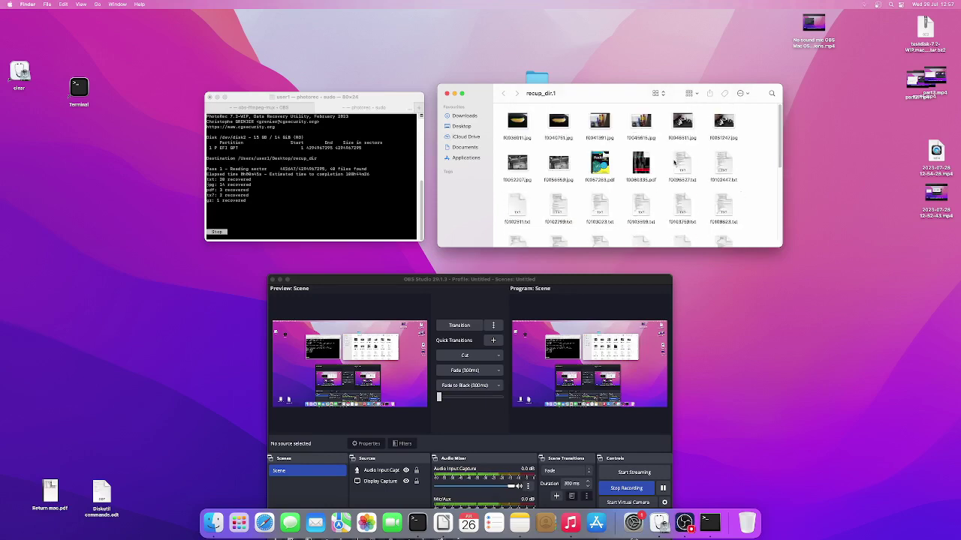
pyautogui.click(221, 235)
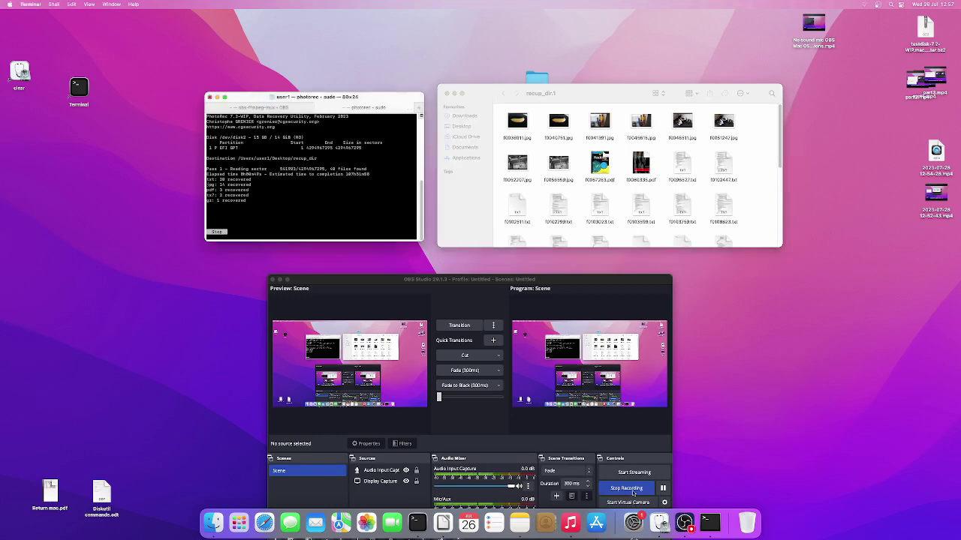